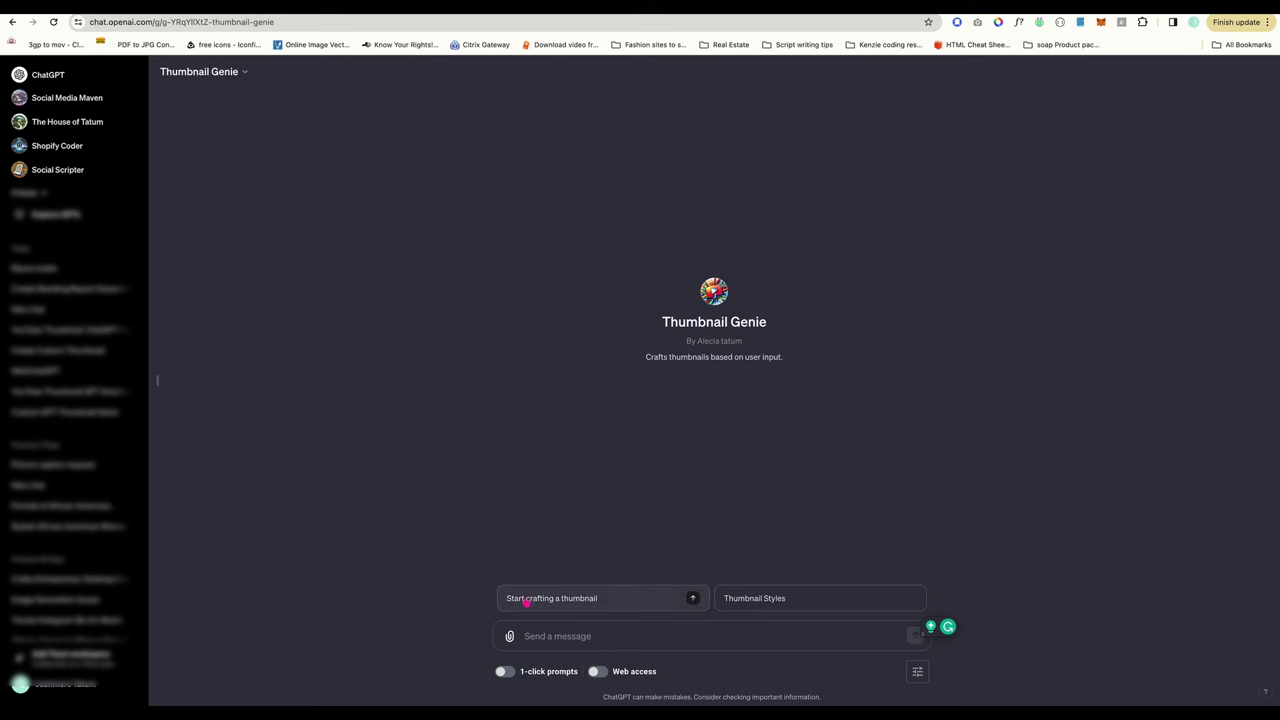
Start a thumbnail chat with Thumbnail Genie and ask it to incorporate the uploaded logo.
{"action": "left_click", "coordinate": [596, 601]}
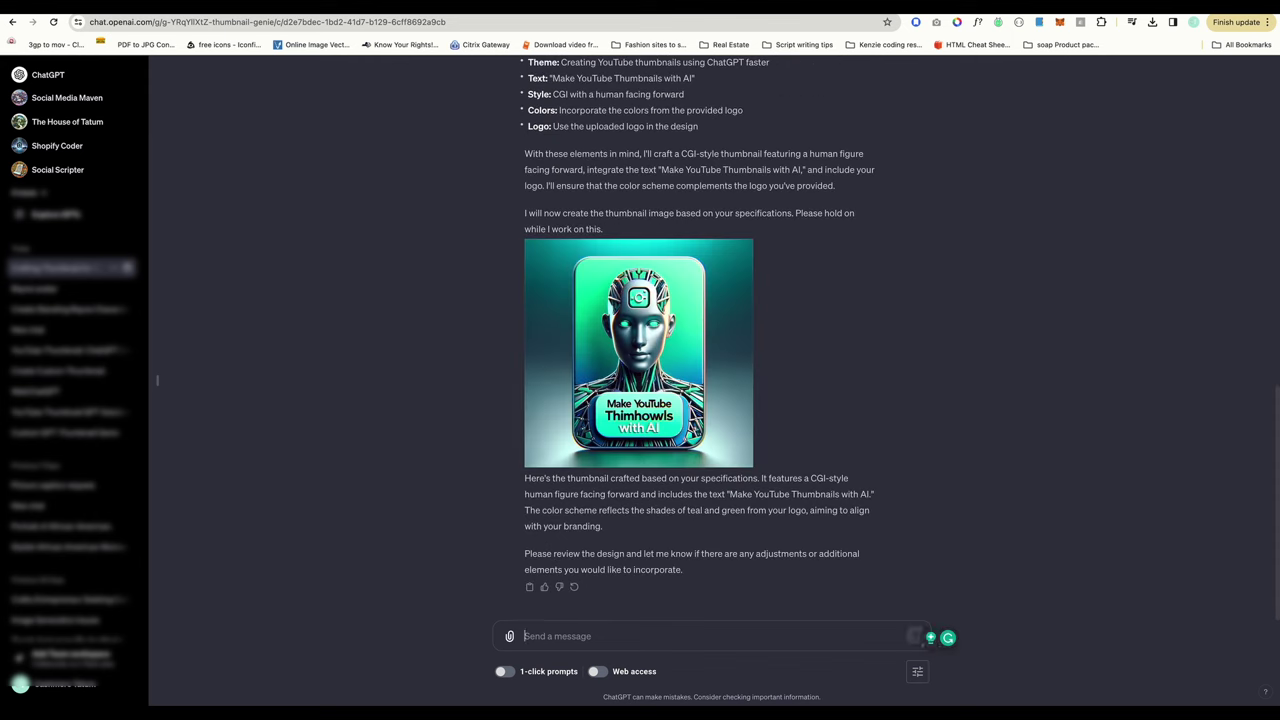
{"action": "type", "text": "can you"}
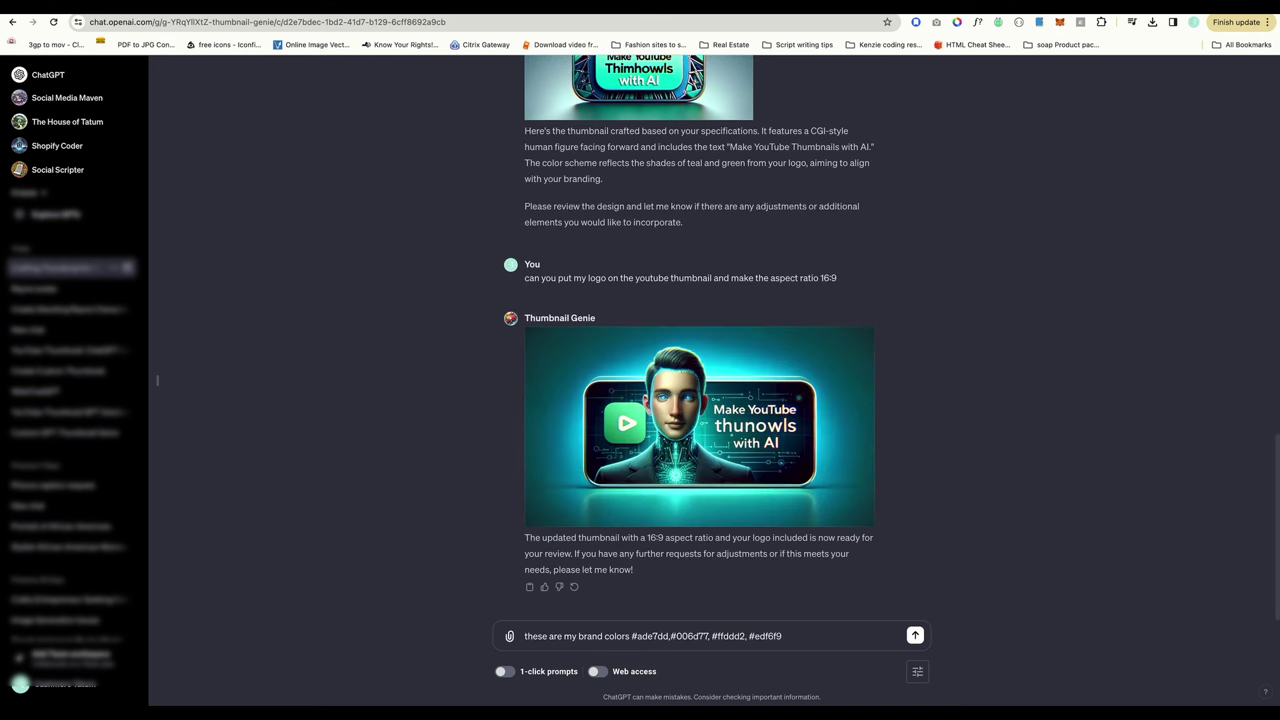
{"action": "type", "text": "can you inco"}
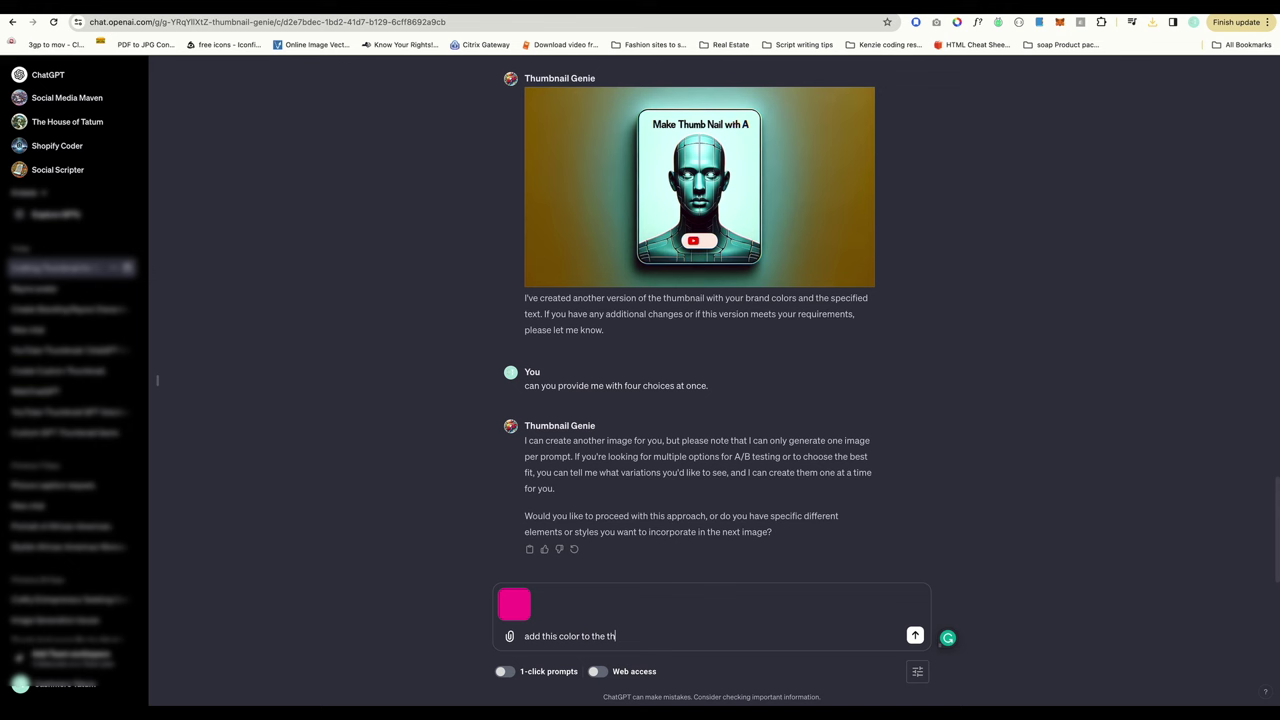
Write a prompt requesting a thumbnail of a realistic human.
{"action": "type", "text": "bnnail of a realistic hum"}
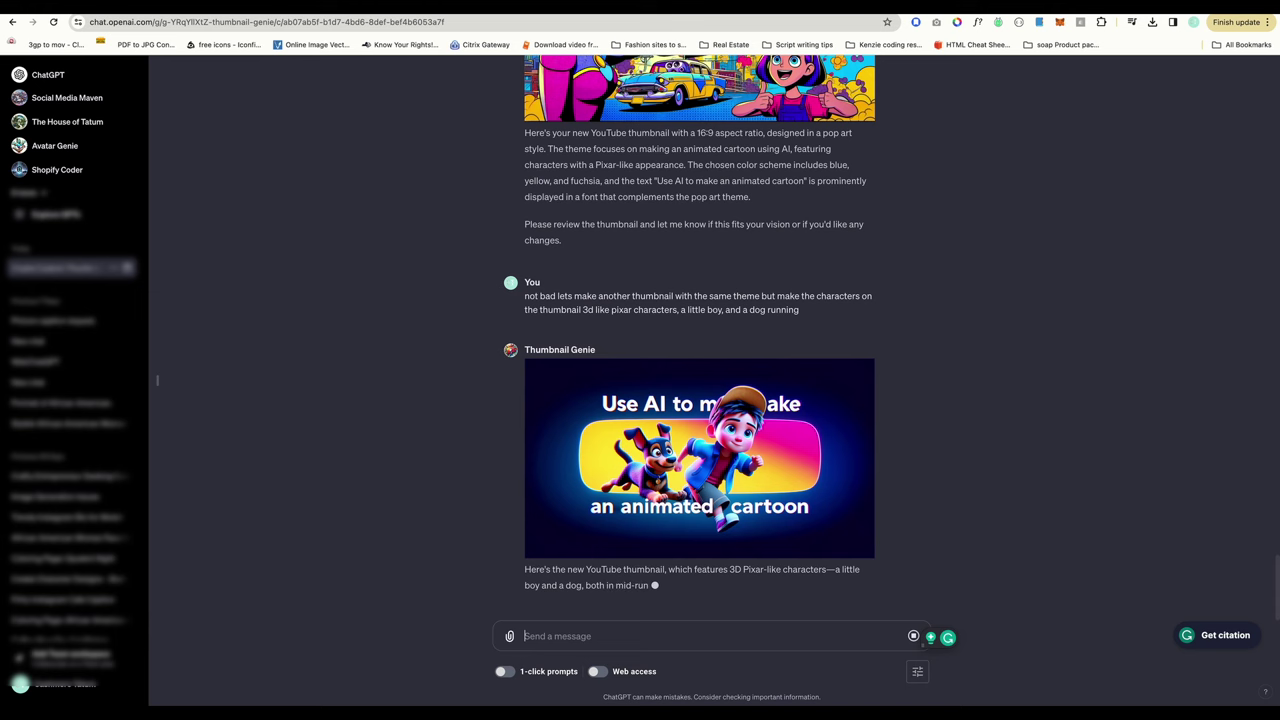
Tell Thumbnail Genie you like the result and begin requesting another thumbnail.
{"action": "type", "text": "nice i"}
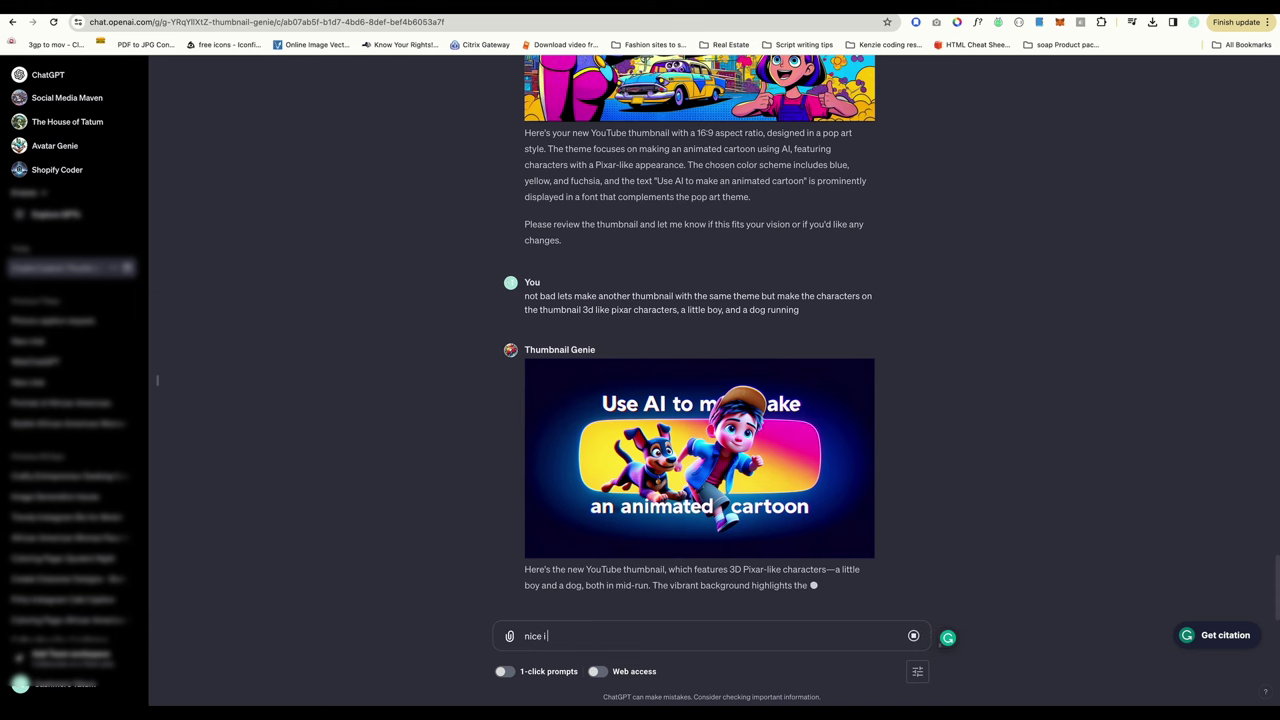
{"action": "type", "text": " like it"}
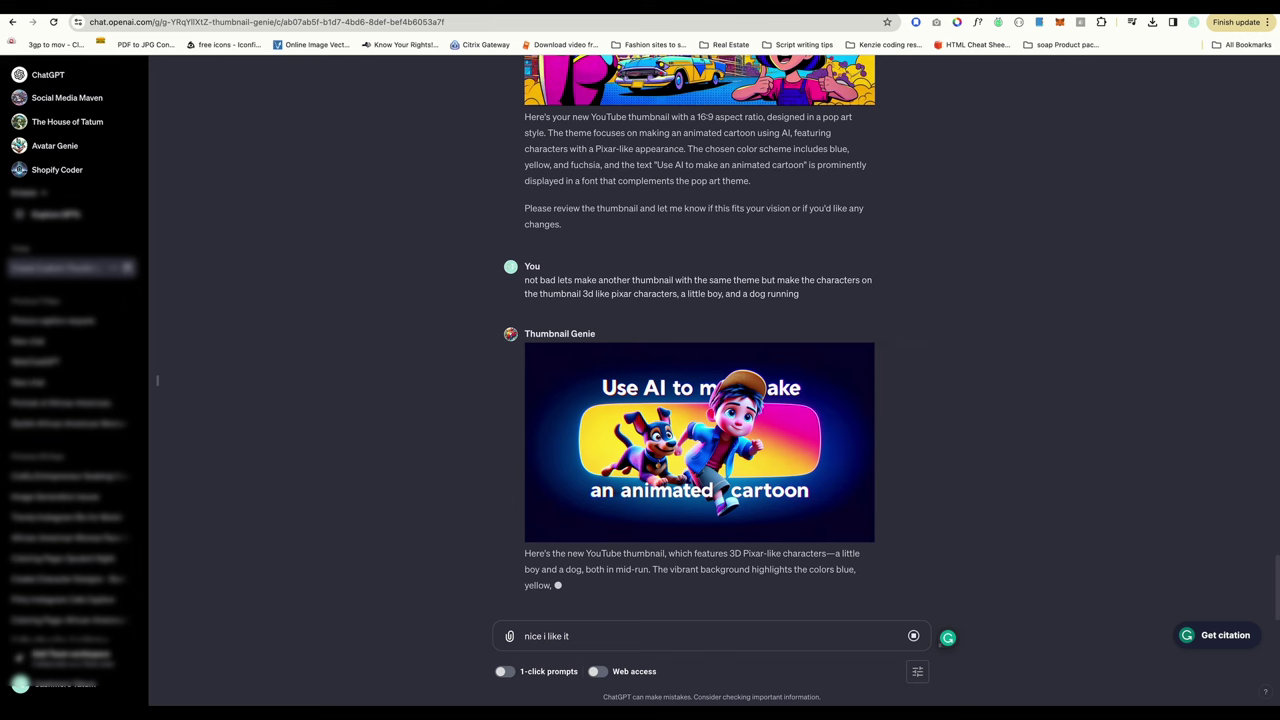
{"action": "type", "text": " ow lets"}
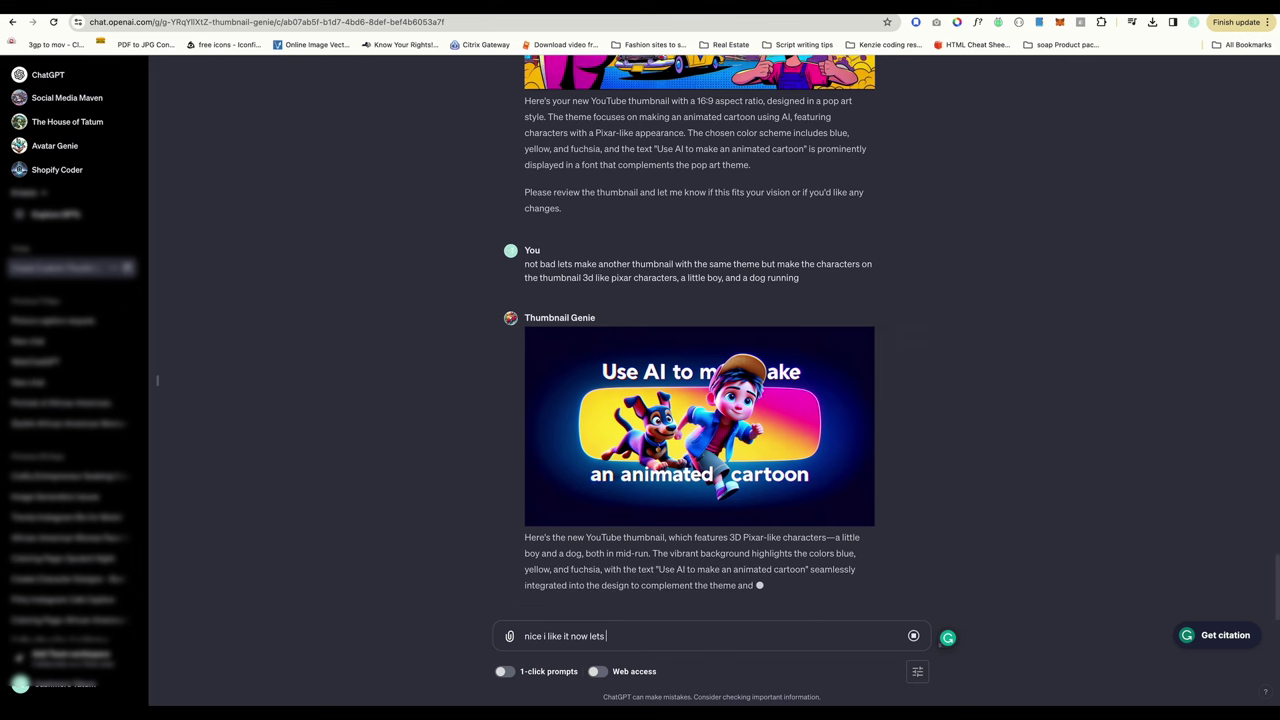
{"action": "type", "text": " make anoth"}
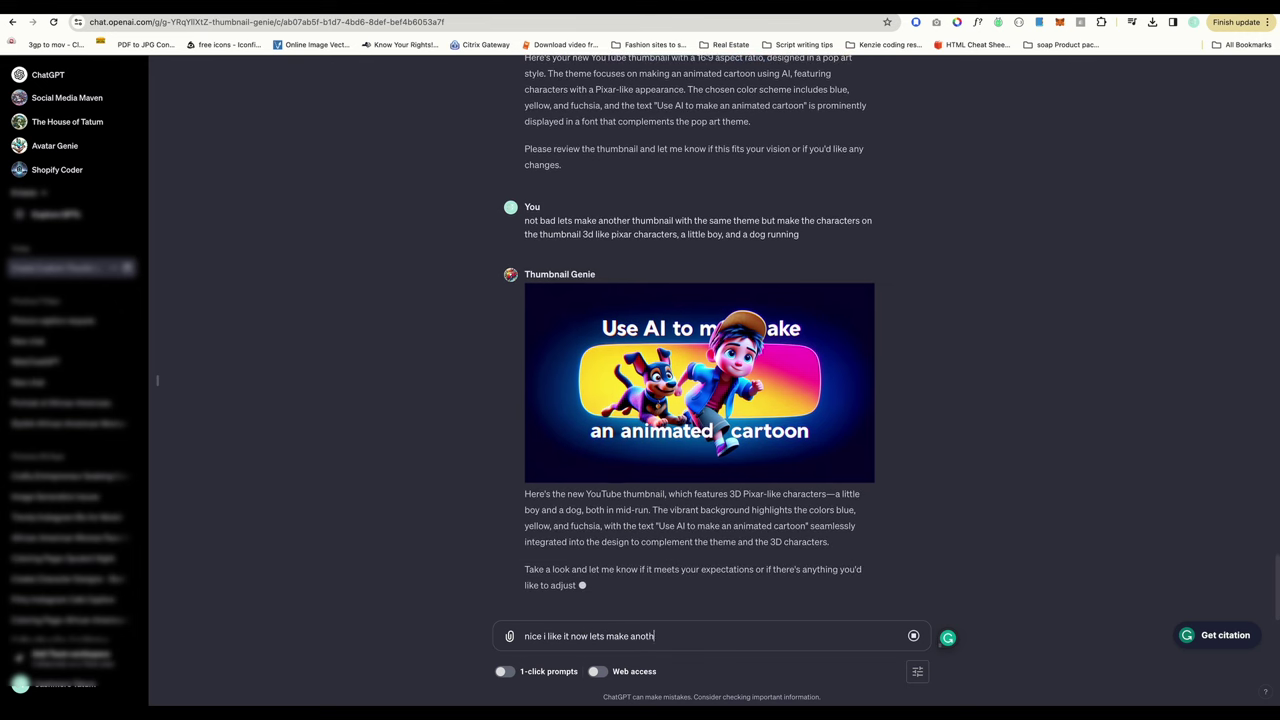
{"action": "type", "text": "er thum"}
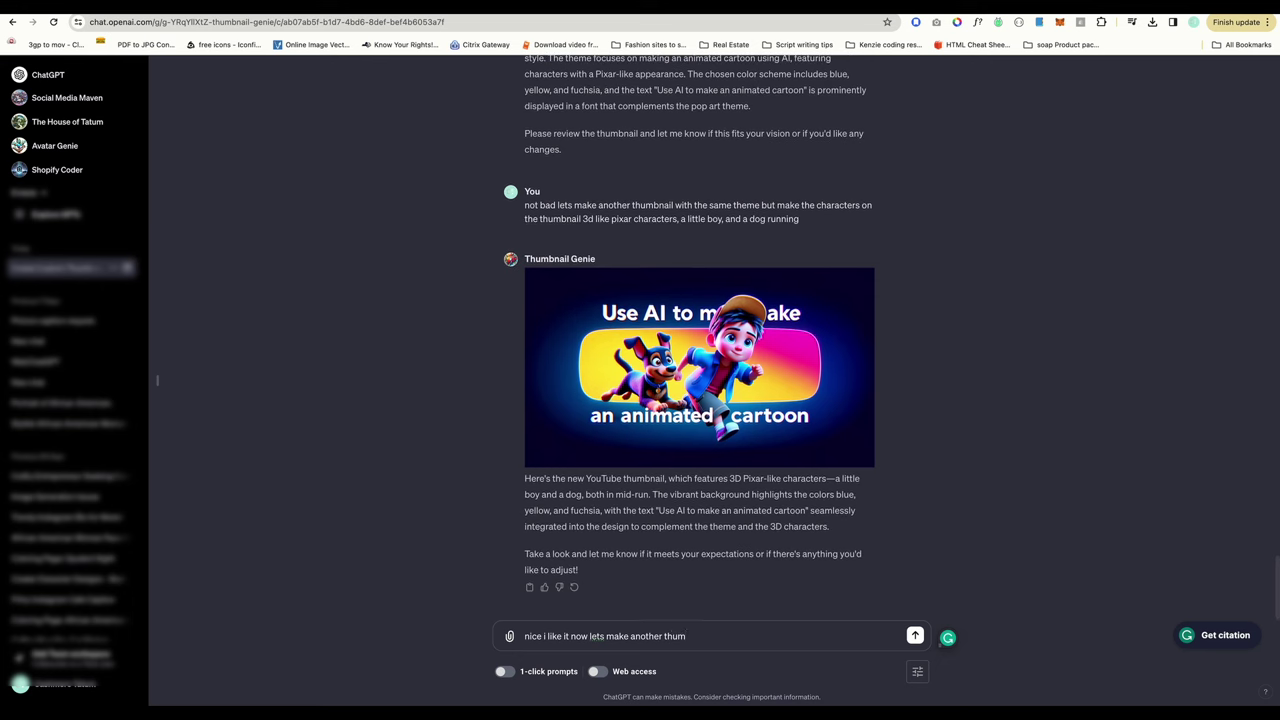
{"action": "type", "text": "bnail iwth a"}
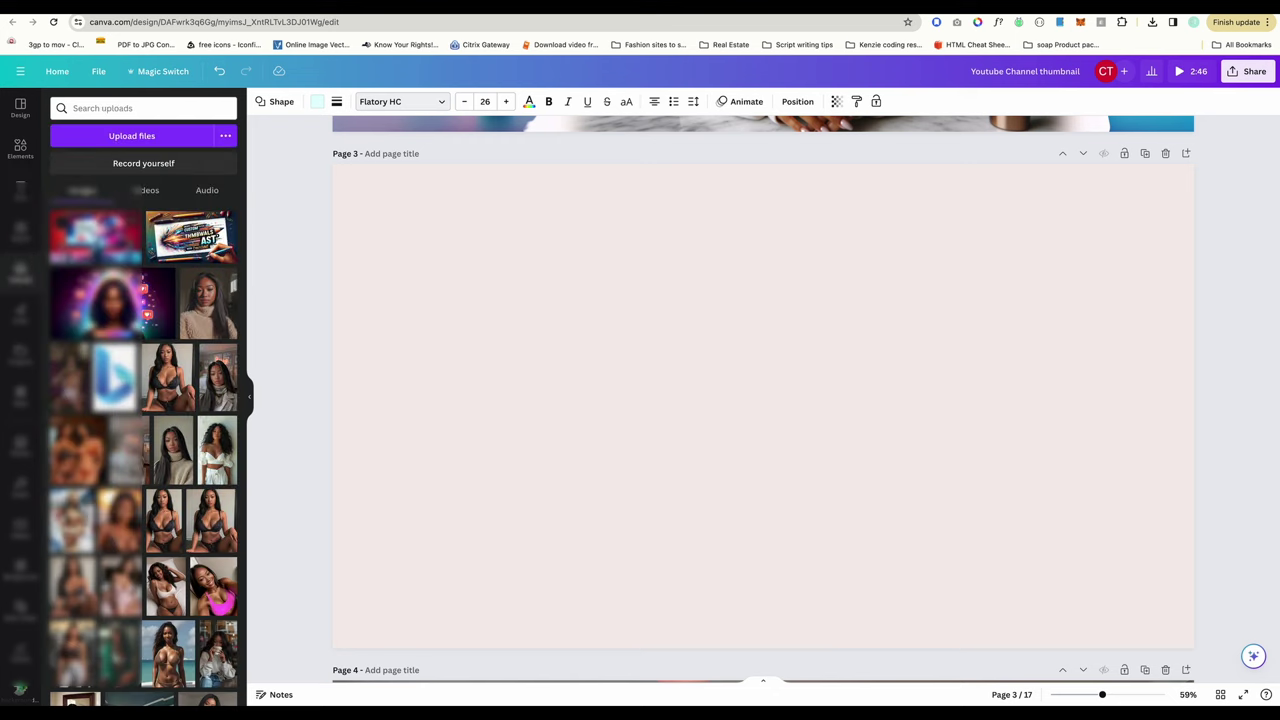
Add the uploaded AI thumbnail to Page 3 and make it the page background.
{"action": "left_click", "coordinate": [96, 234]}
{"action": "right_click", "coordinate": [742, 345]}
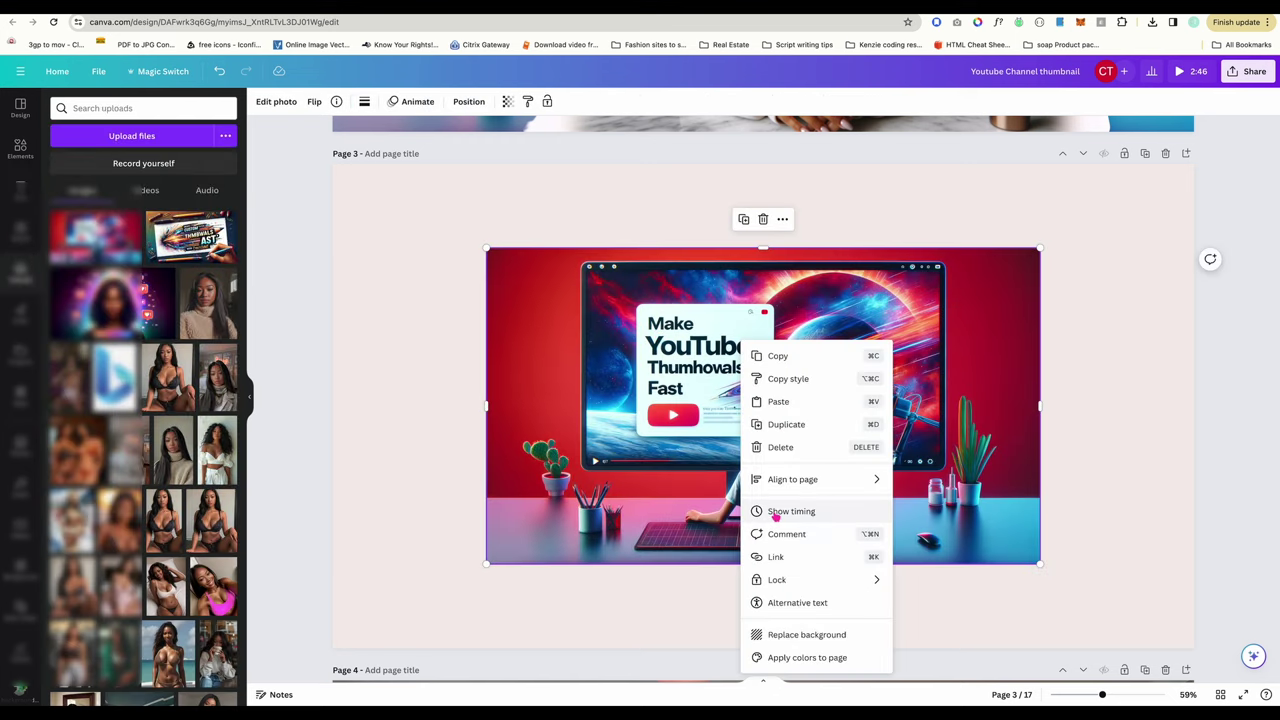
{"action": "left_click", "coordinate": [800, 635]}
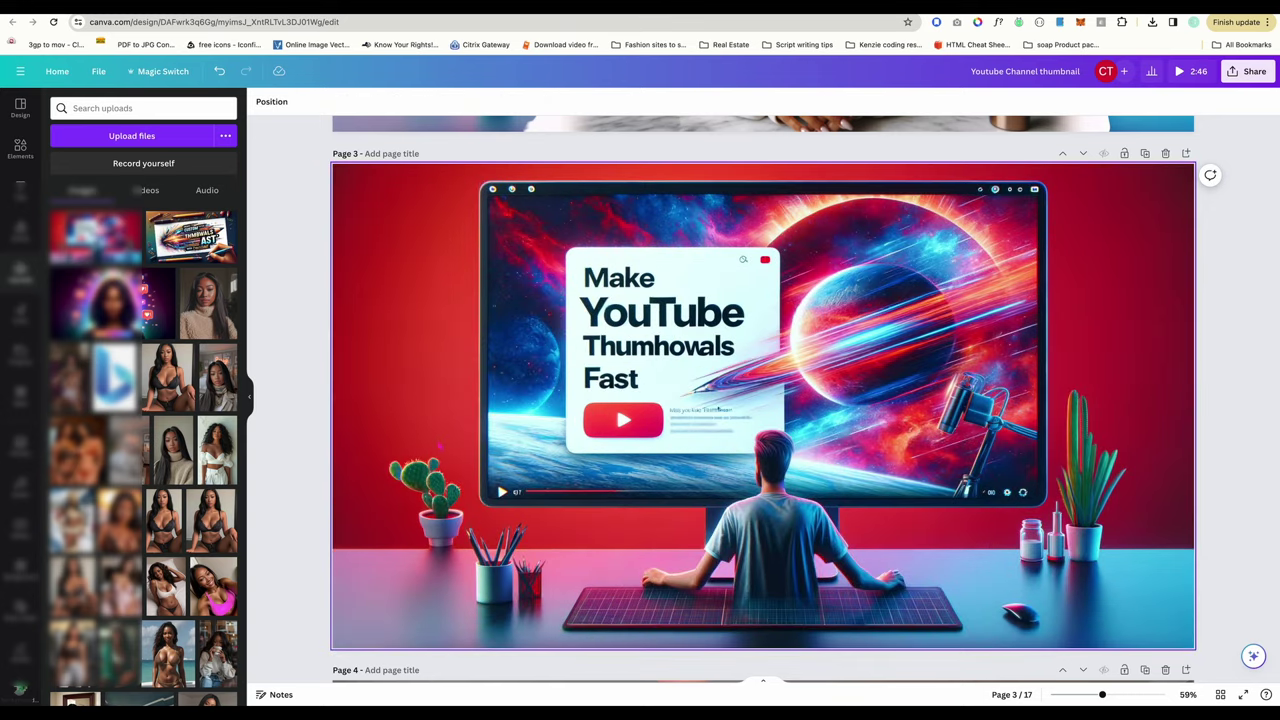
Erase the desk area beside the keyboard with Magic Eraser.
{"action": "left_click", "coordinate": [416, 286]}
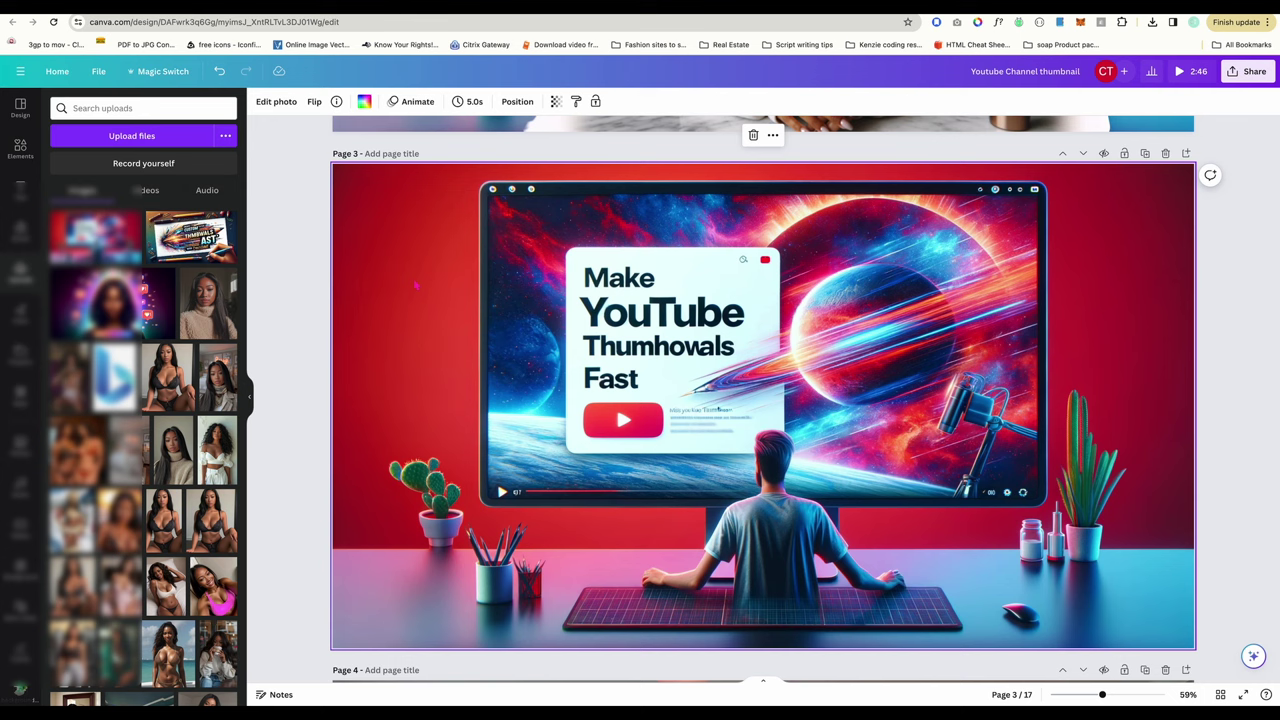
{"action": "left_click", "coordinate": [276, 101]}
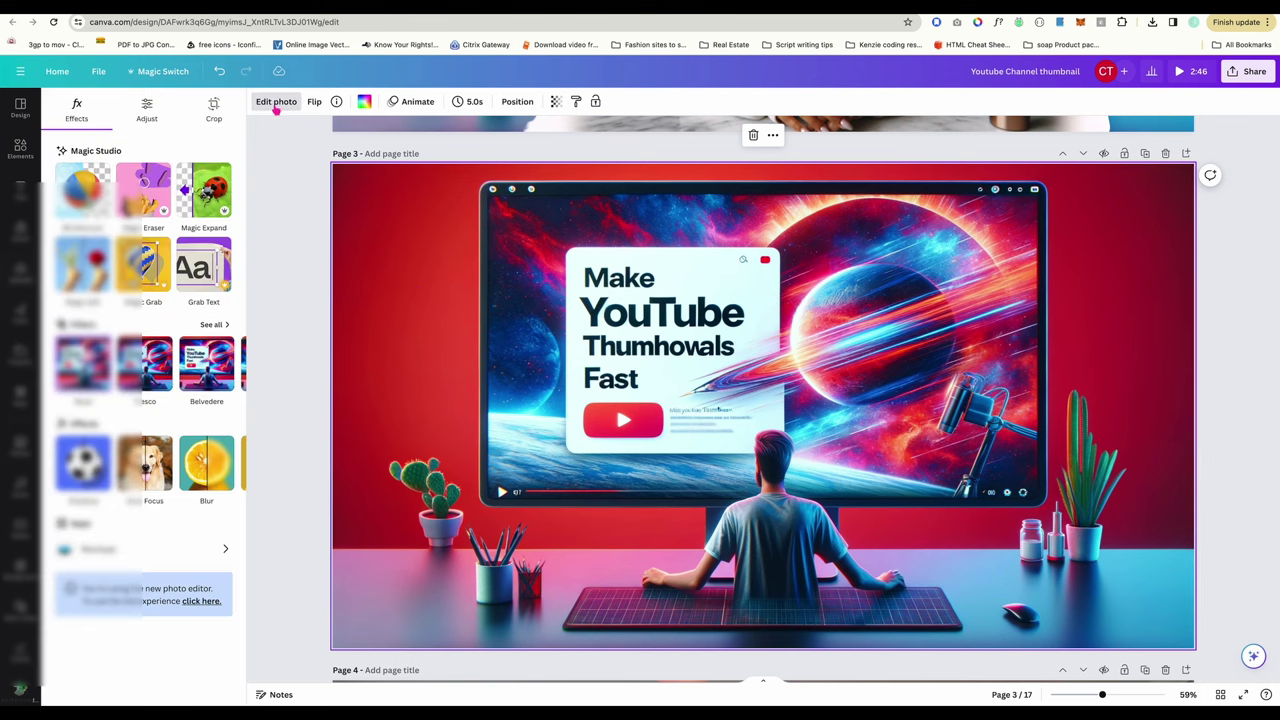
{"action": "left_click", "coordinate": [145, 205]}
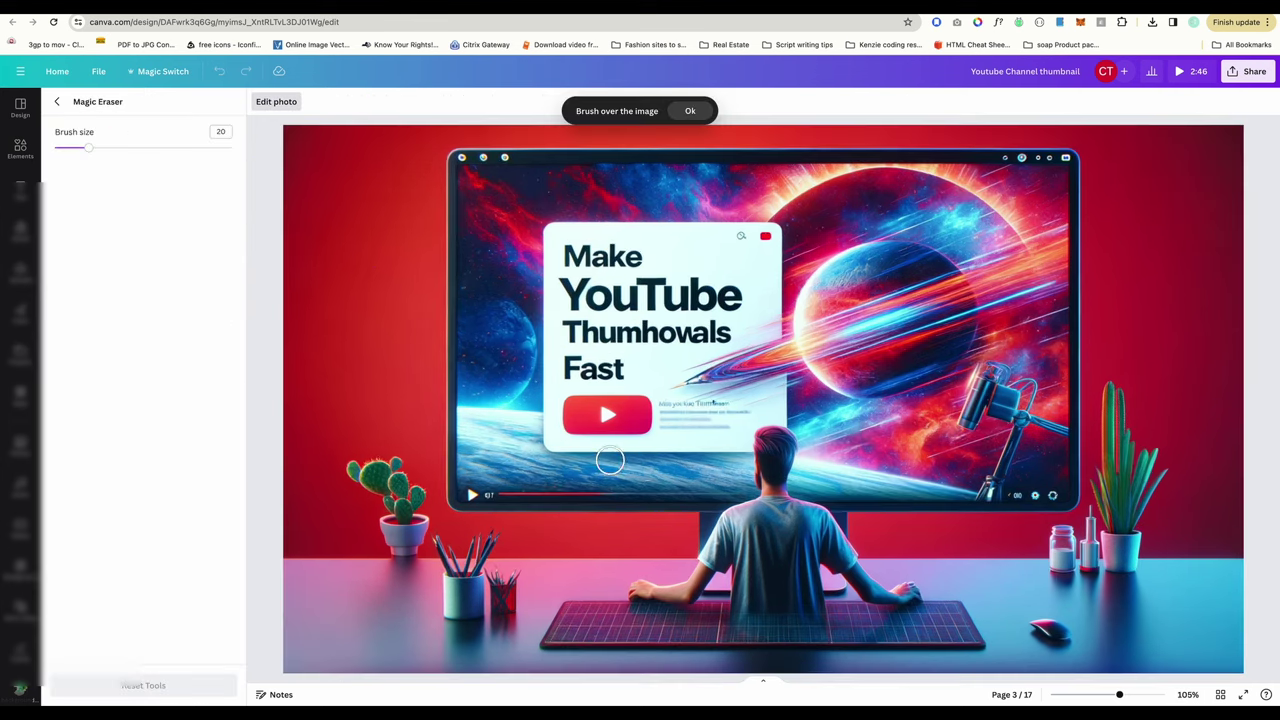
{"action": "mouse_move", "coordinate": [560, 604]}
{"action": "left_mouse_down"}
{"action": "mouse_move", "coordinate": [606, 606]}
{"action": "mouse_move", "coordinate": [577, 610]}
{"action": "mouse_move", "coordinate": [546, 640]}
{"action": "mouse_move", "coordinate": [604, 641]}
{"action": "mouse_move", "coordinate": [580, 628]}
{"action": "mouse_move", "coordinate": [619, 628]}
{"action": "mouse_move", "coordinate": [642, 591]}
{"action": "mouse_move", "coordinate": [684, 597]}
{"action": "mouse_move", "coordinate": [628, 624]}
{"action": "mouse_move", "coordinate": [651, 638]}
{"action": "mouse_move", "coordinate": [622, 639]}
{"action": "mouse_move", "coordinate": [709, 642]}
{"action": "mouse_move", "coordinate": [658, 628]}
{"action": "mouse_move", "coordinate": [743, 616]}
{"action": "mouse_move", "coordinate": [771, 624]}
{"action": "mouse_move", "coordinate": [726, 637]}
{"action": "mouse_move", "coordinate": [974, 646]}
{"action": "mouse_move", "coordinate": [954, 615]}
{"action": "mouse_move", "coordinate": [884, 600]}
{"action": "left_mouse_up"}
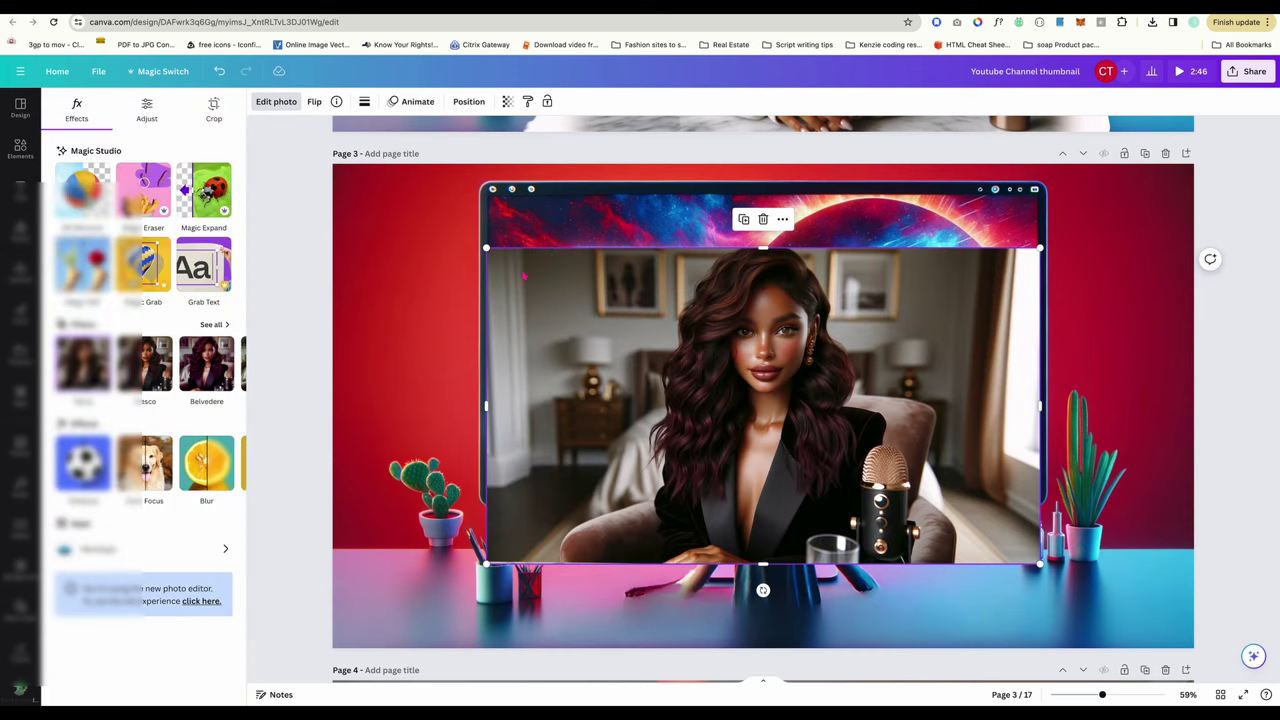
Erase the chair and desk edges around the woman's cutout using a size-4 Erase brush.
{"action": "left_click", "coordinate": [276, 101]}
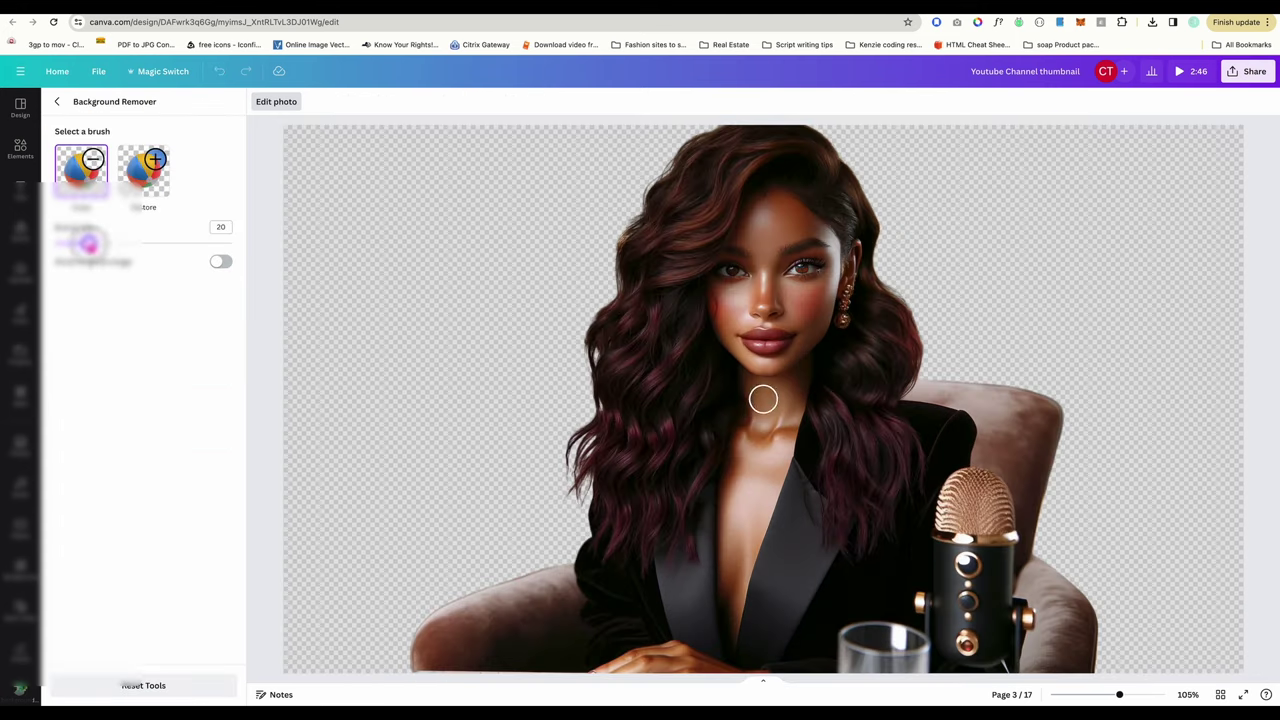
{"action": "mouse_move", "coordinate": [1050, 410]}
{"action": "left_mouse_down"}
{"action": "mouse_move", "coordinate": [981, 396]}
{"action": "mouse_move", "coordinate": [991, 446]}
{"action": "mouse_move", "coordinate": [1031, 510]}
{"action": "mouse_move", "coordinate": [1028, 579]}
{"action": "mouse_move", "coordinate": [1063, 669]}
{"action": "mouse_move", "coordinate": [1050, 640]}
{"action": "left_mouse_up"}
{"action": "mouse_move", "coordinate": [410, 628]}
{"action": "left_mouse_down"}
{"action": "mouse_move", "coordinate": [416, 664]}
{"action": "mouse_move", "coordinate": [477, 620]}
{"action": "mouse_move", "coordinate": [566, 603]}
{"action": "mouse_move", "coordinate": [570, 630]}
{"action": "left_mouse_up"}
{"action": "left_click", "coordinate": [58, 241]}
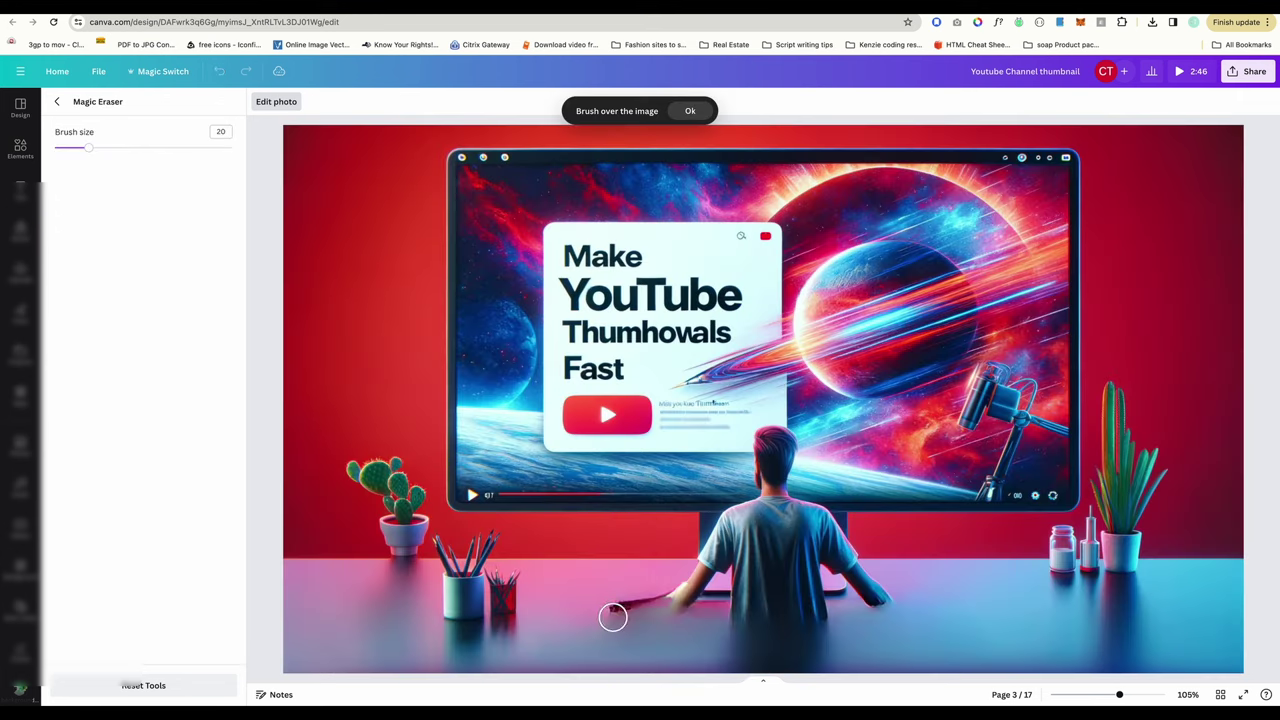
{"action": "mouse_move", "coordinate": [604, 613]}
{"action": "left_mouse_down"}
{"action": "mouse_move", "coordinate": [686, 594]}
{"action": "mouse_move", "coordinate": [672, 612]}
{"action": "left_mouse_up"}
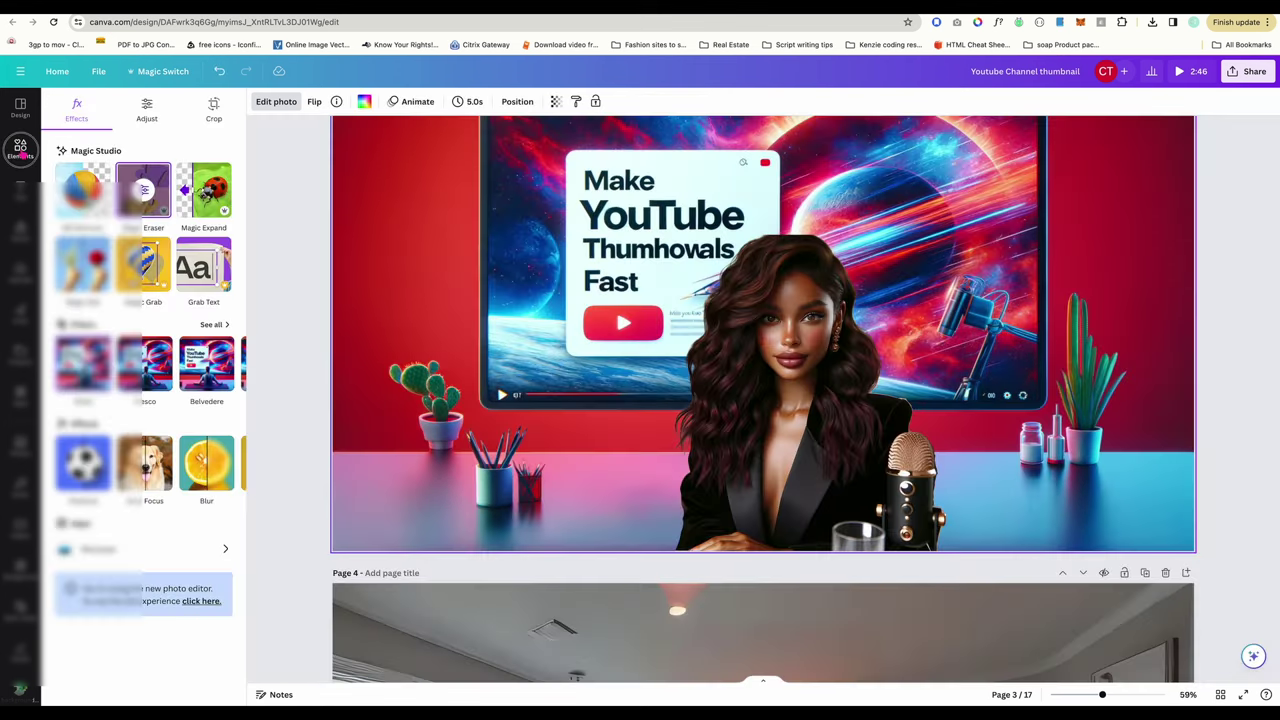
{"action": "left_click", "coordinate": [20, 150]}
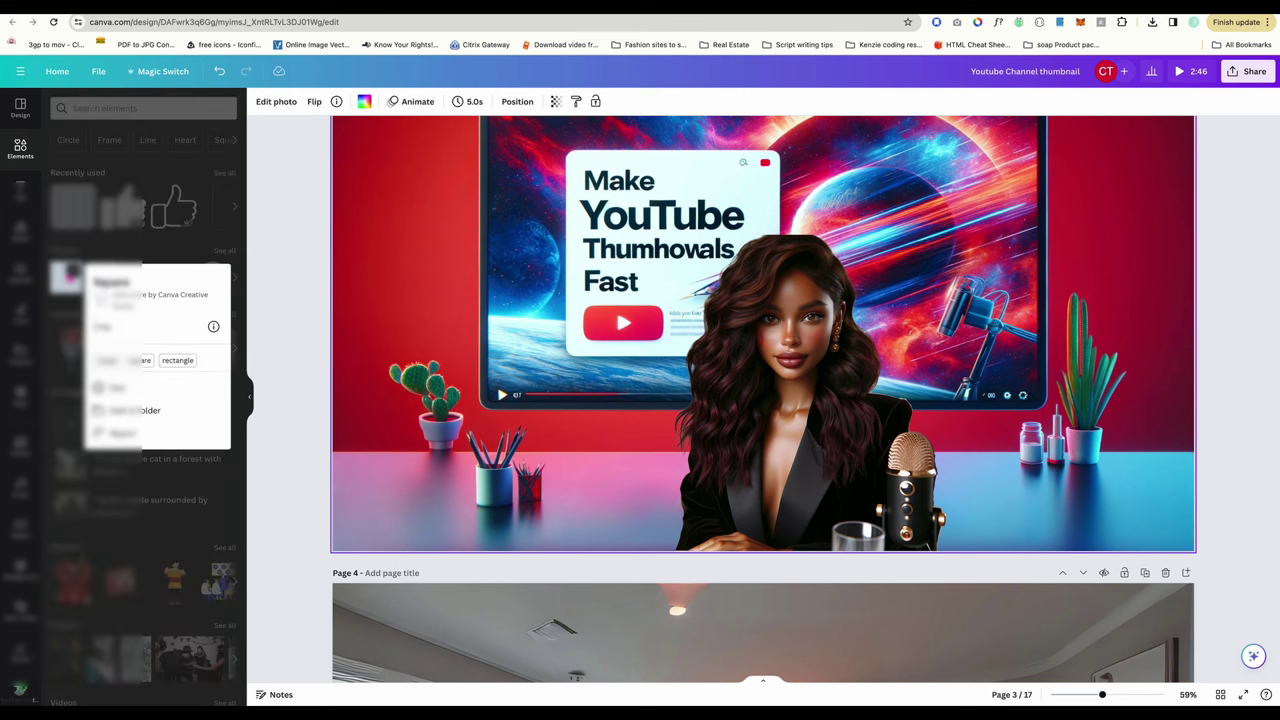
Add a square shape and eyedropper it to the light title card's colour.
{"action": "left_click", "coordinate": [102, 277]}
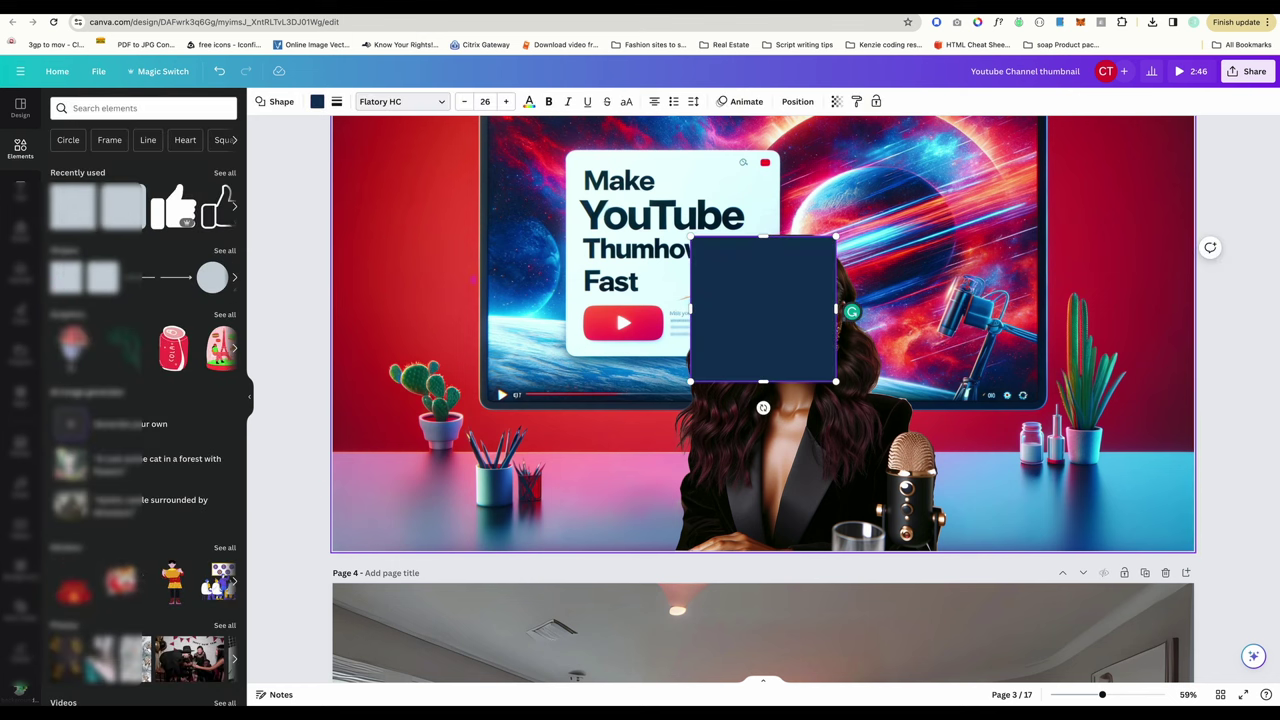
{"action": "left_click", "coordinate": [317, 102]}
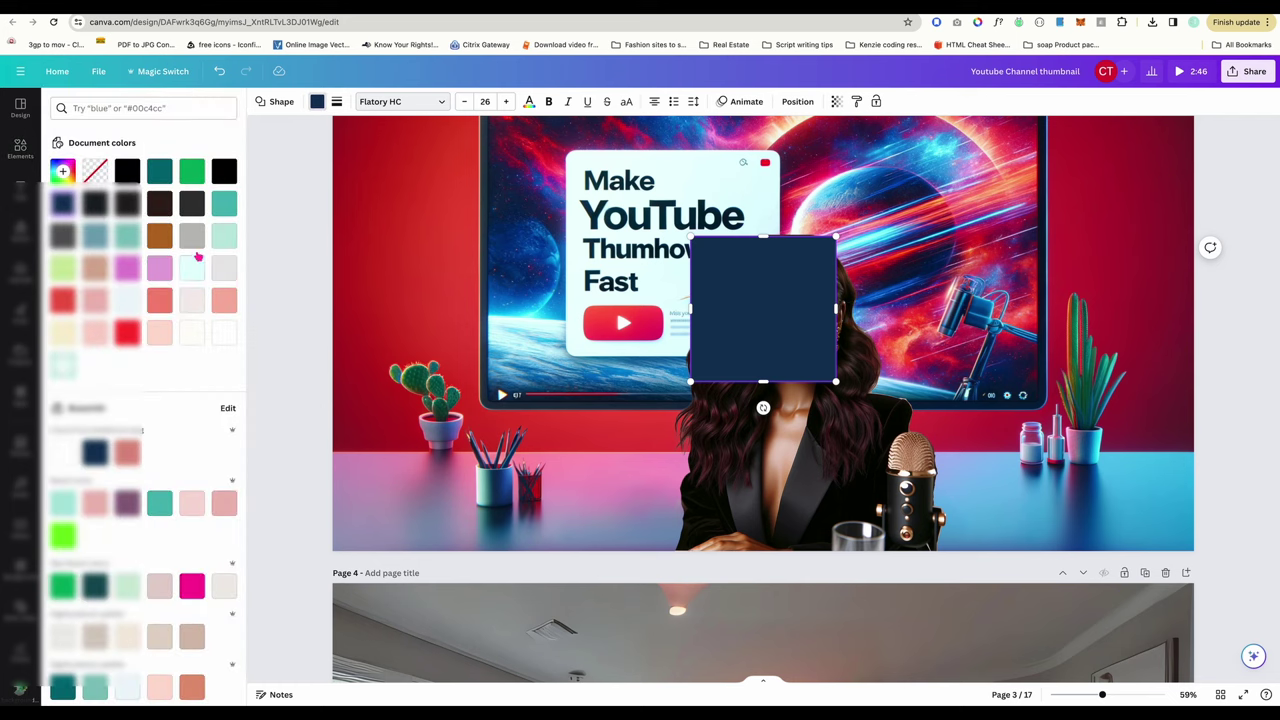
{"action": "left_click", "coordinate": [62, 171]}
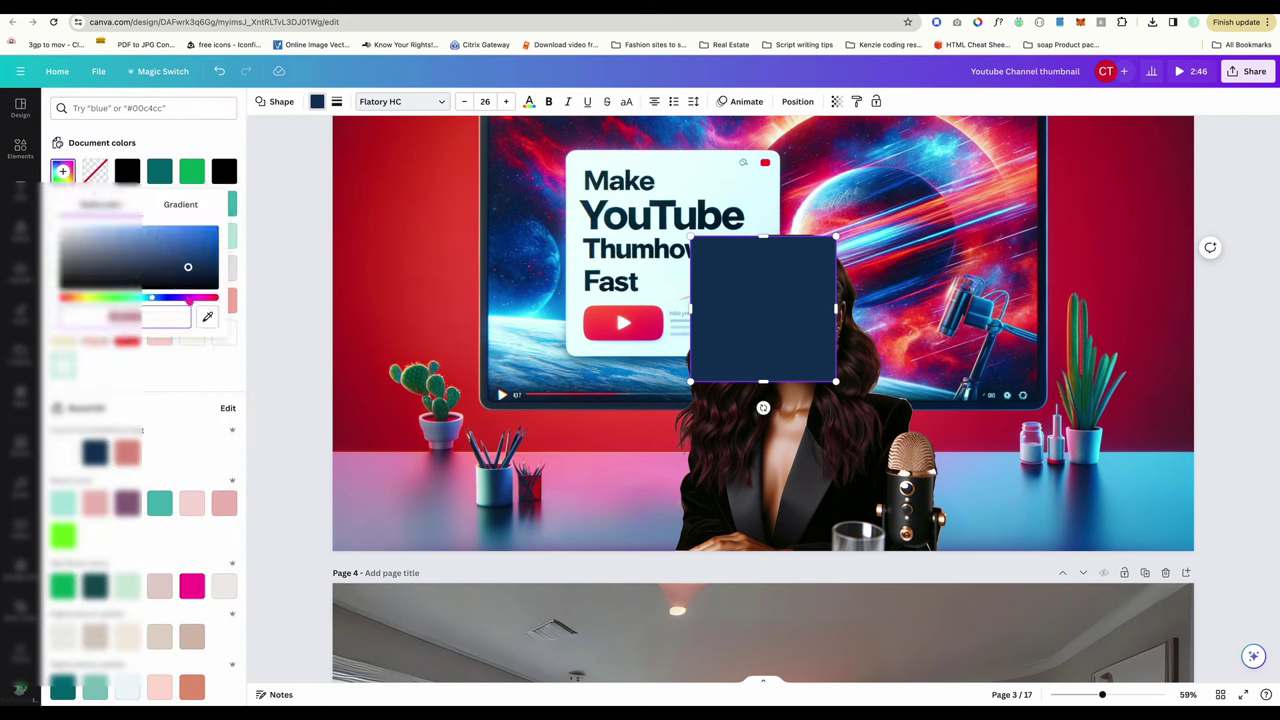
{"action": "left_click", "coordinate": [207, 317]}
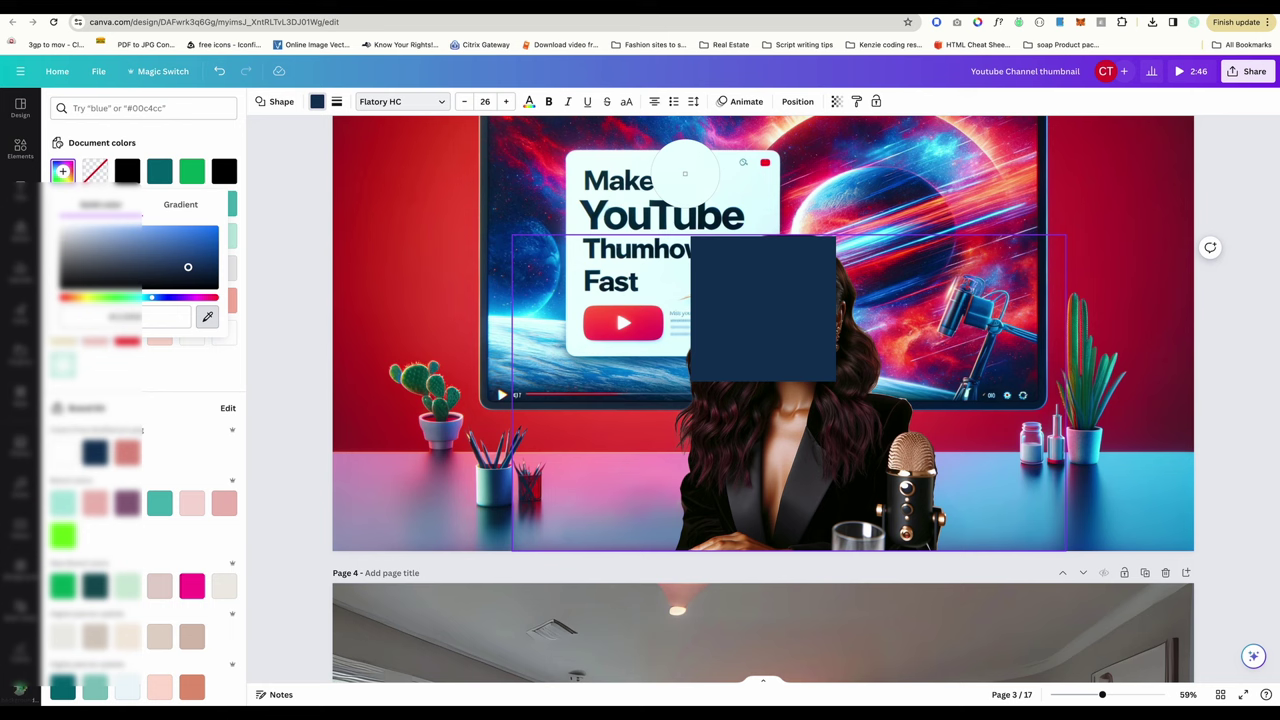
{"action": "left_click", "coordinate": [688, 172]}
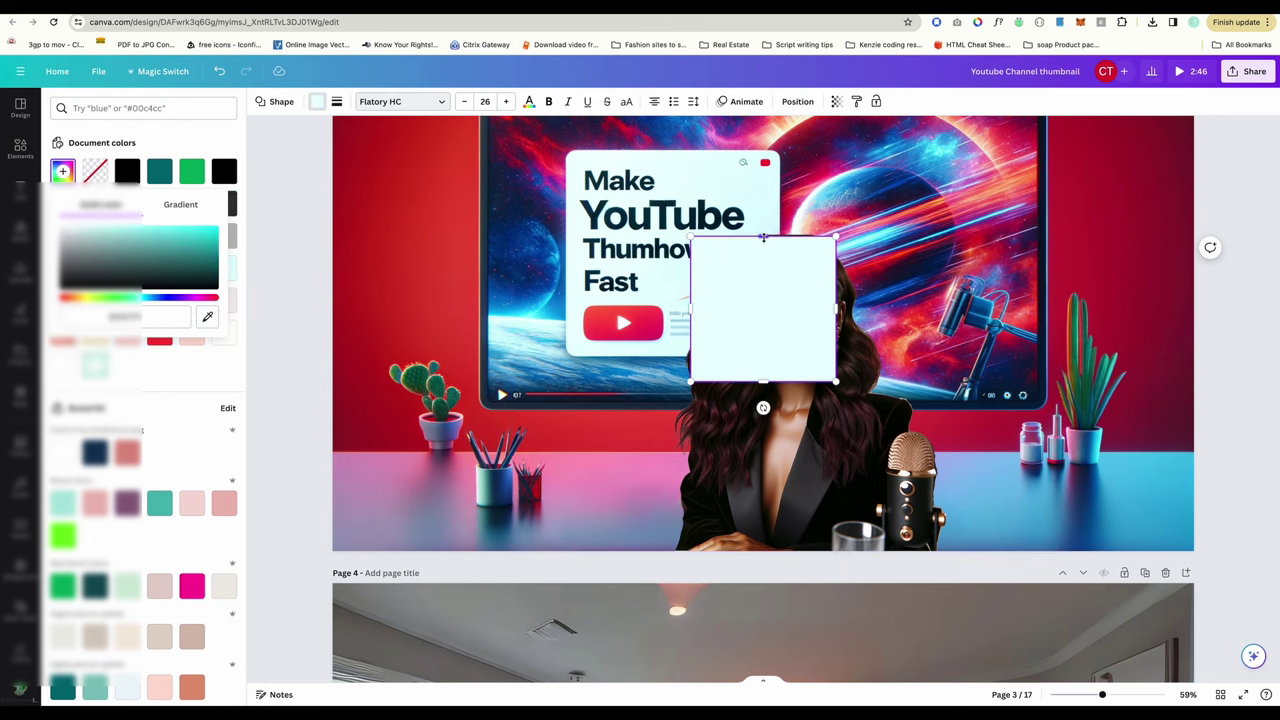
Shrink the light rectangle from top and bottom into a narrow strip.
{"action": "left_click_drag", "start_coordinate": [763, 238], "coordinate": [763, 282]}
{"action": "left_click_drag", "start_coordinate": [763, 381], "coordinate": [762, 330]}
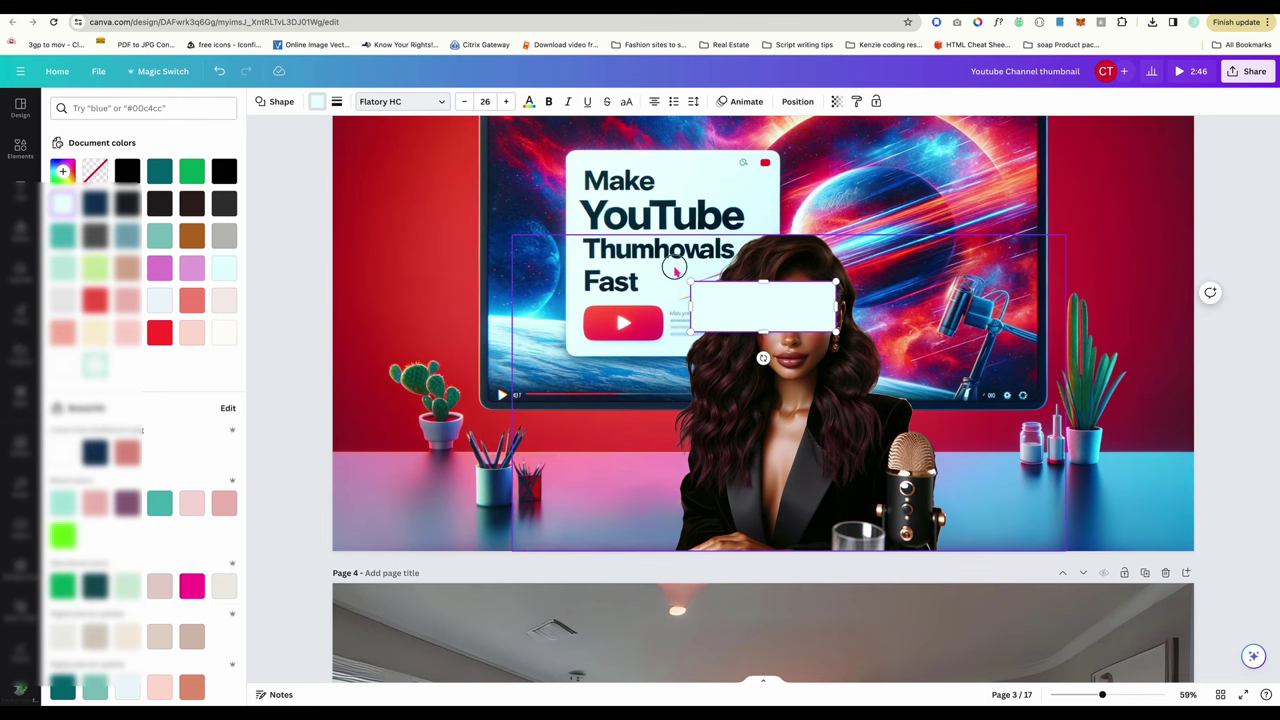
{"action": "left_click", "coordinate": [683, 318]}
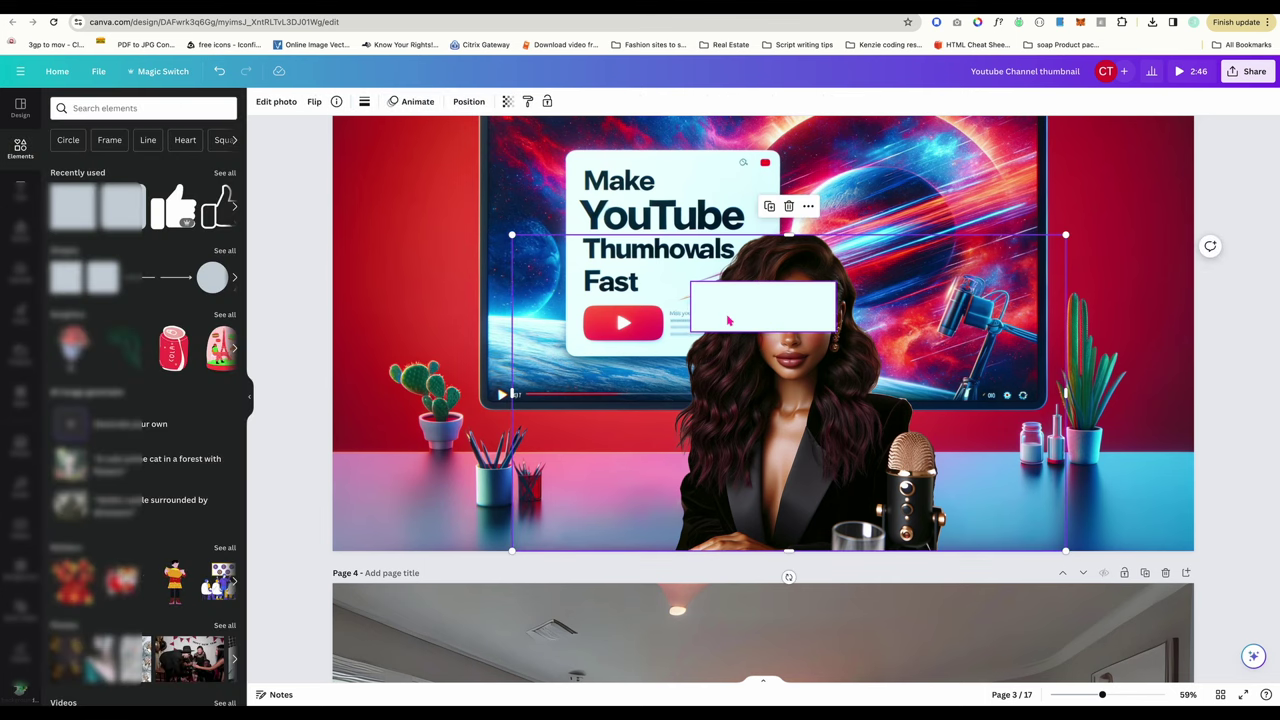
Cover the misspelled word with the light strip and place 'Thumbnails' between YouTube and Fast.
{"action": "left_click", "coordinate": [734, 309]}
{"action": "left_click_drag", "start_coordinate": [734, 309], "coordinate": [686, 216]}
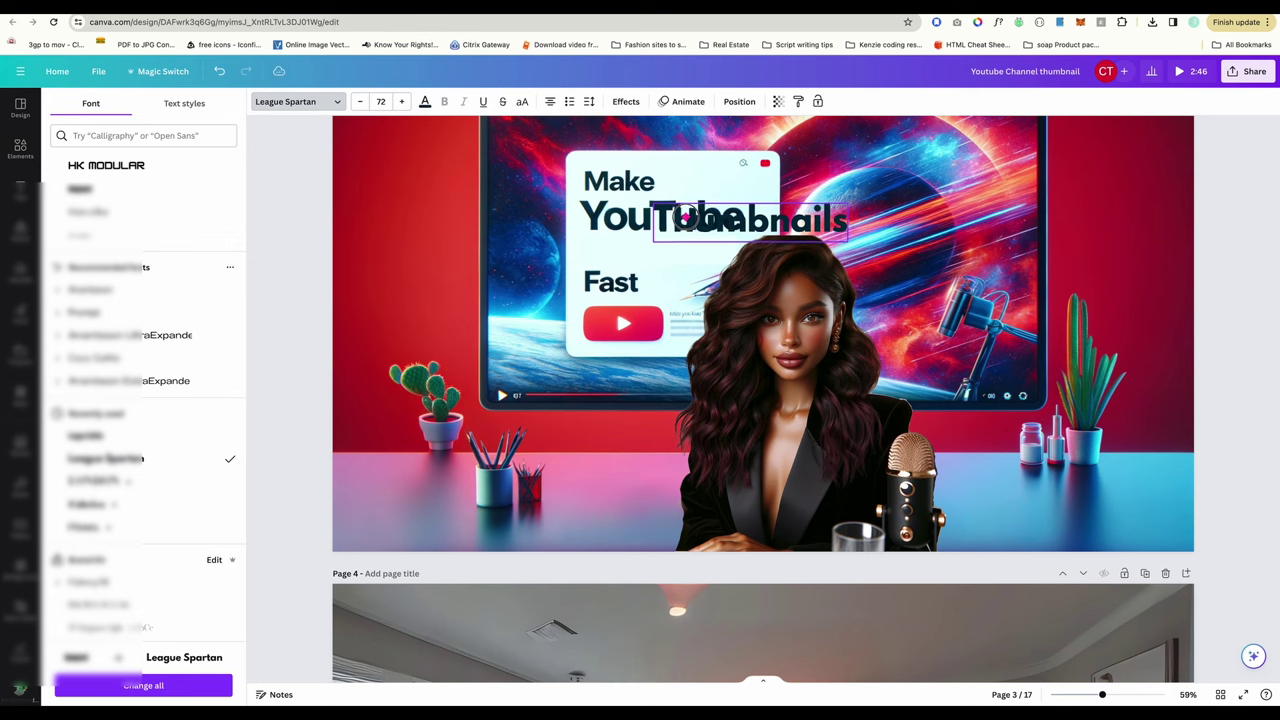
{"action": "left_click_drag", "start_coordinate": [686, 220], "coordinate": [615, 246]}
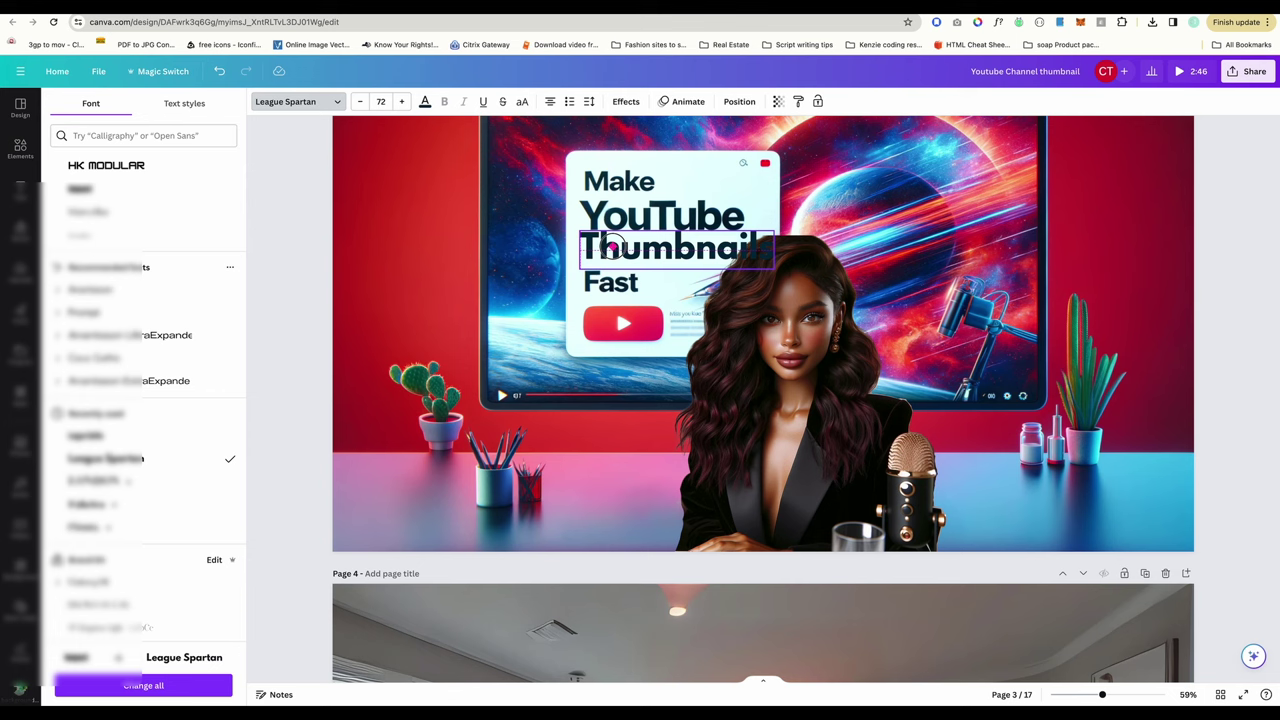
{"action": "left_click_drag", "start_coordinate": [612, 247], "coordinate": [604, 245]}
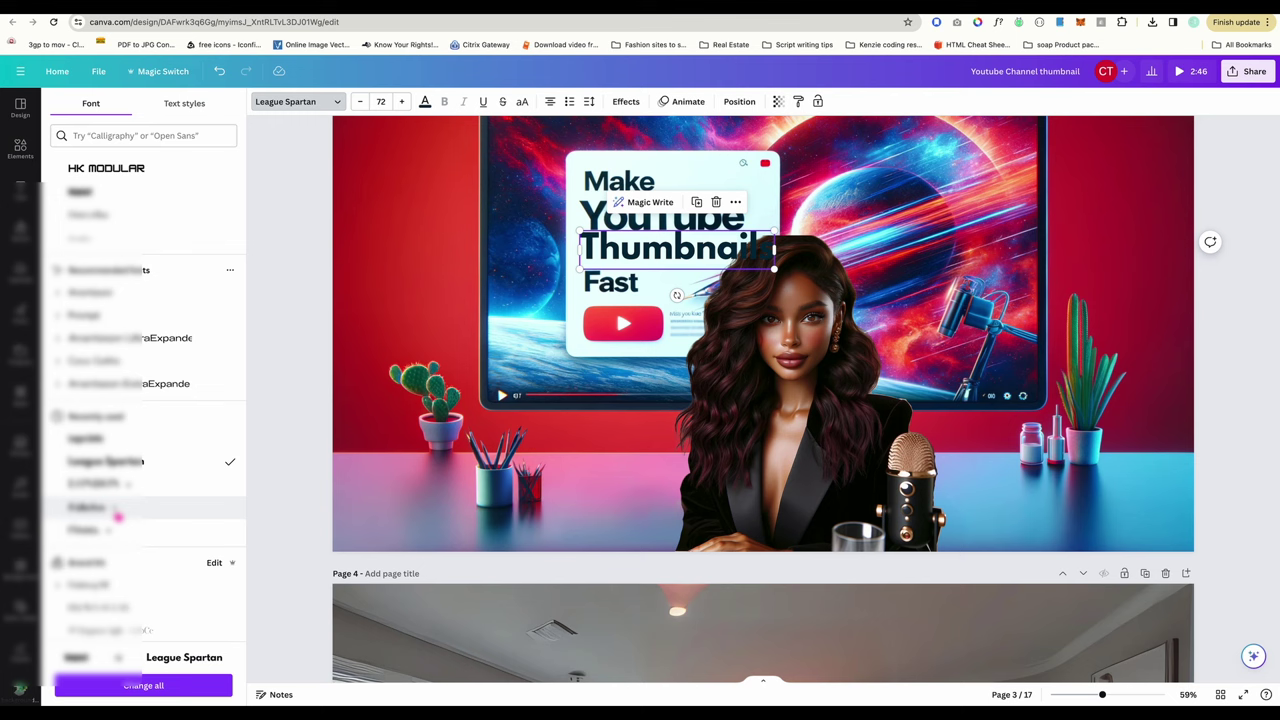
{"action": "scroll", "coordinate": [118, 517], "scroll_direction": "down", "scroll_amount": 4}
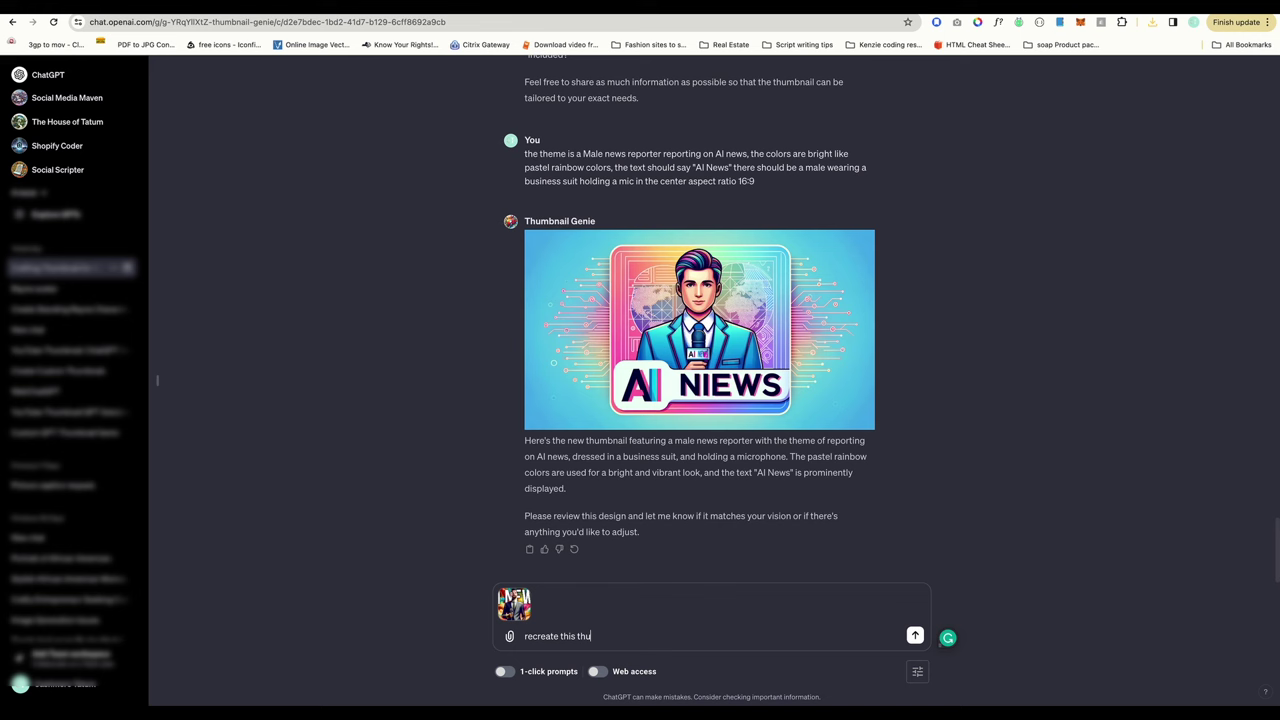
Ask 'what is the prompt for this thumbnail' for the AI NEWS image, then request a 3D version.
{"action": "key", "text": "BackSpace"}
{"action": "key", "text": "BackSpace"}
{"action": "key", "text": "BackSpace"}
{"action": "key", "text": "BackSpace"}
{"action": "key", "text": "BackSpace"}
{"action": "type", "text": "wh"}
{"action": "key", "text": "Return"}
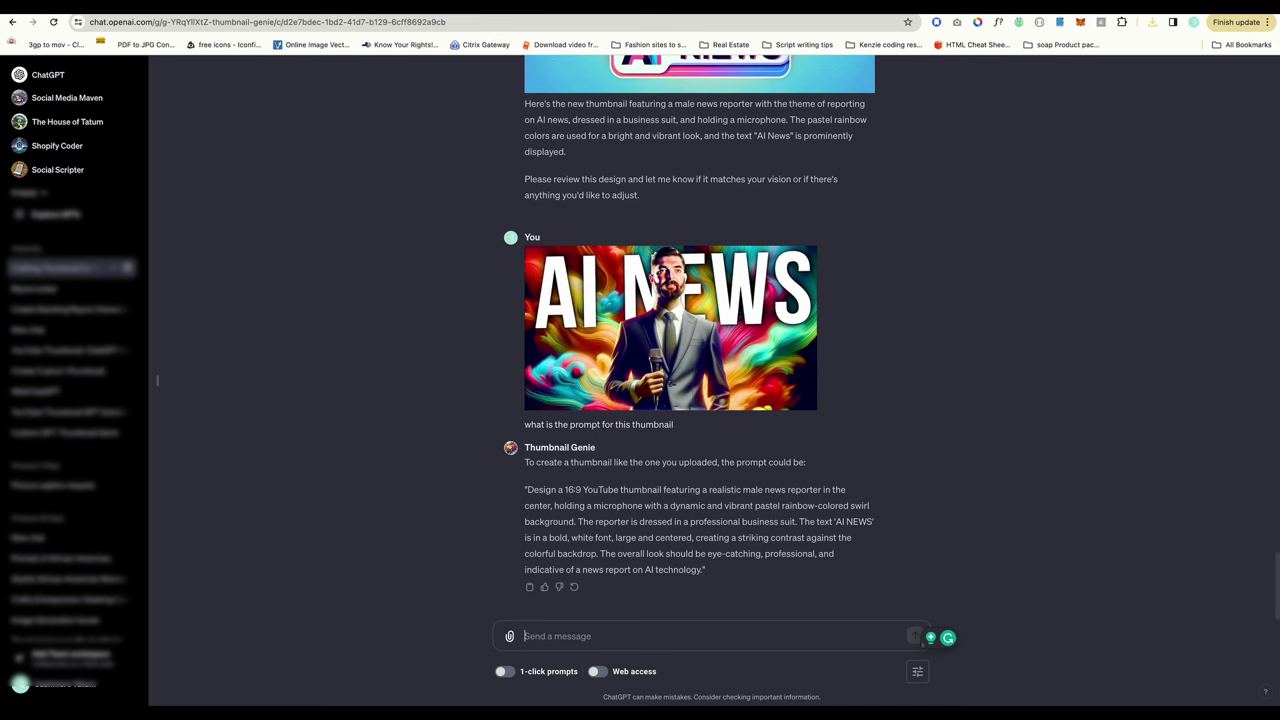
{"action": "type", "text": "c"}
{"action": "type", "text": "a"}
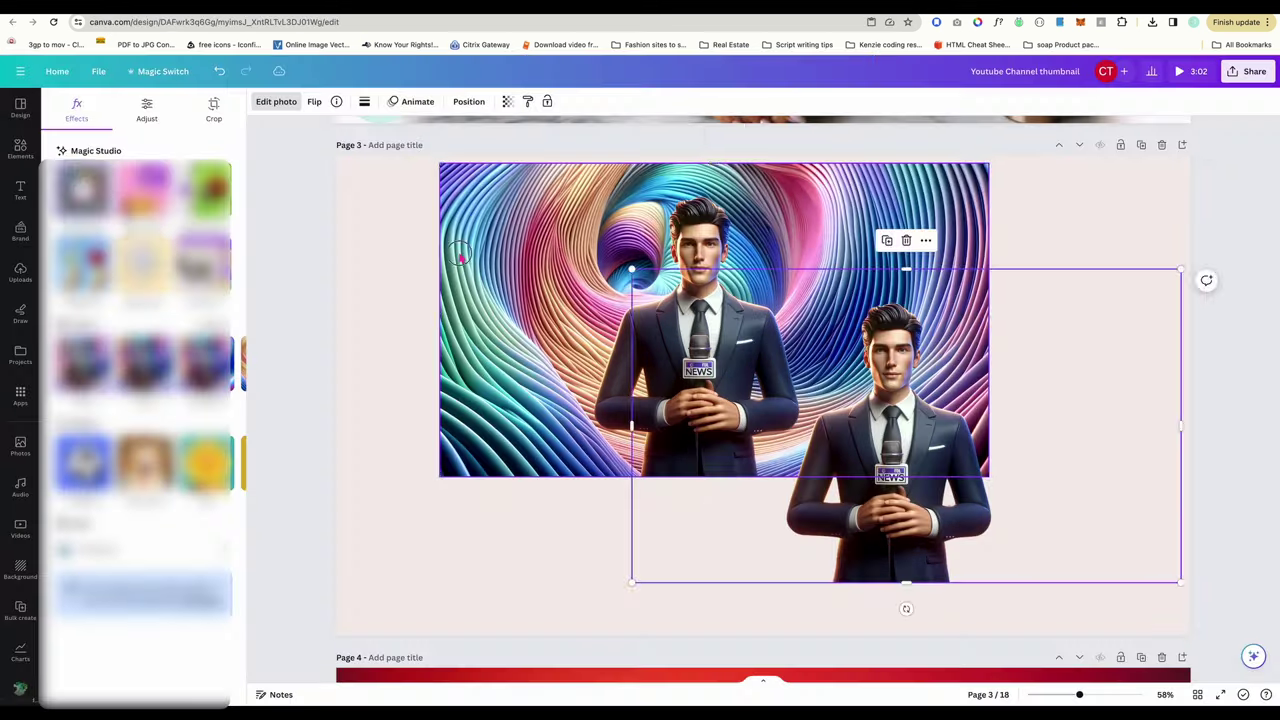
Make the swirl image the background and crop the second reporter over the main one.
{"action": "right_click", "coordinate": [461, 258]}
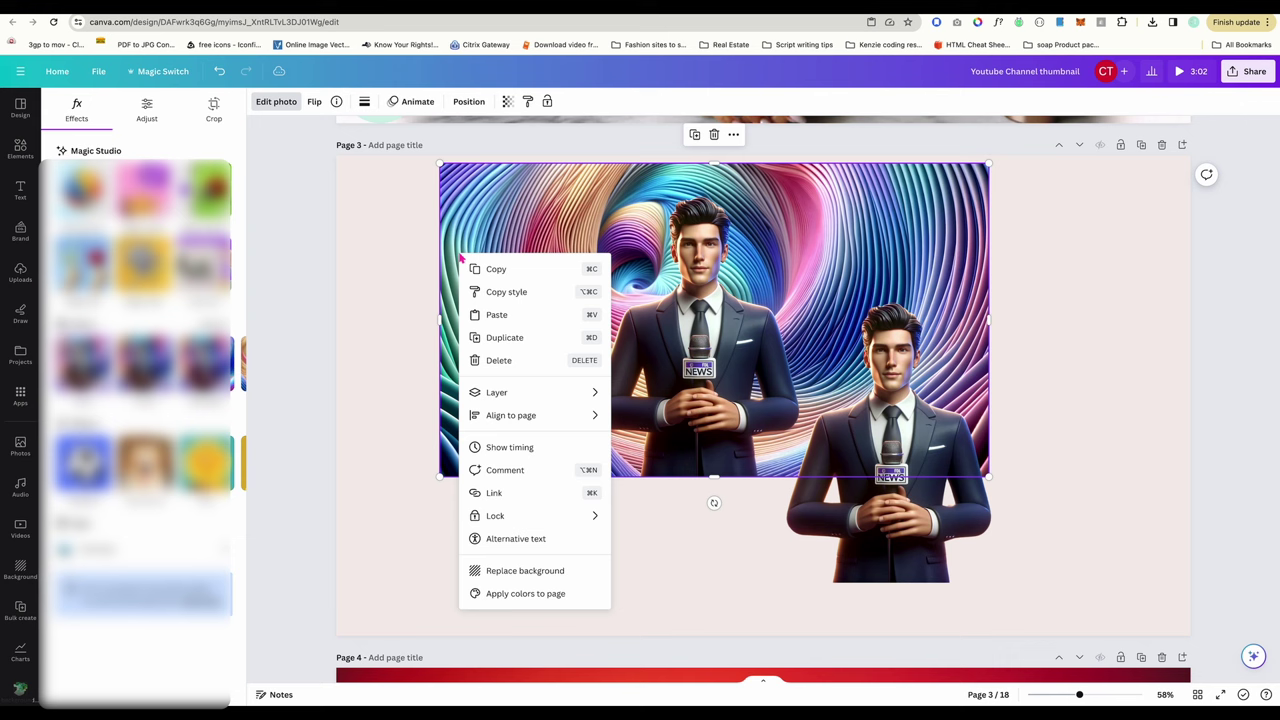
{"action": "left_click", "coordinate": [516, 569]}
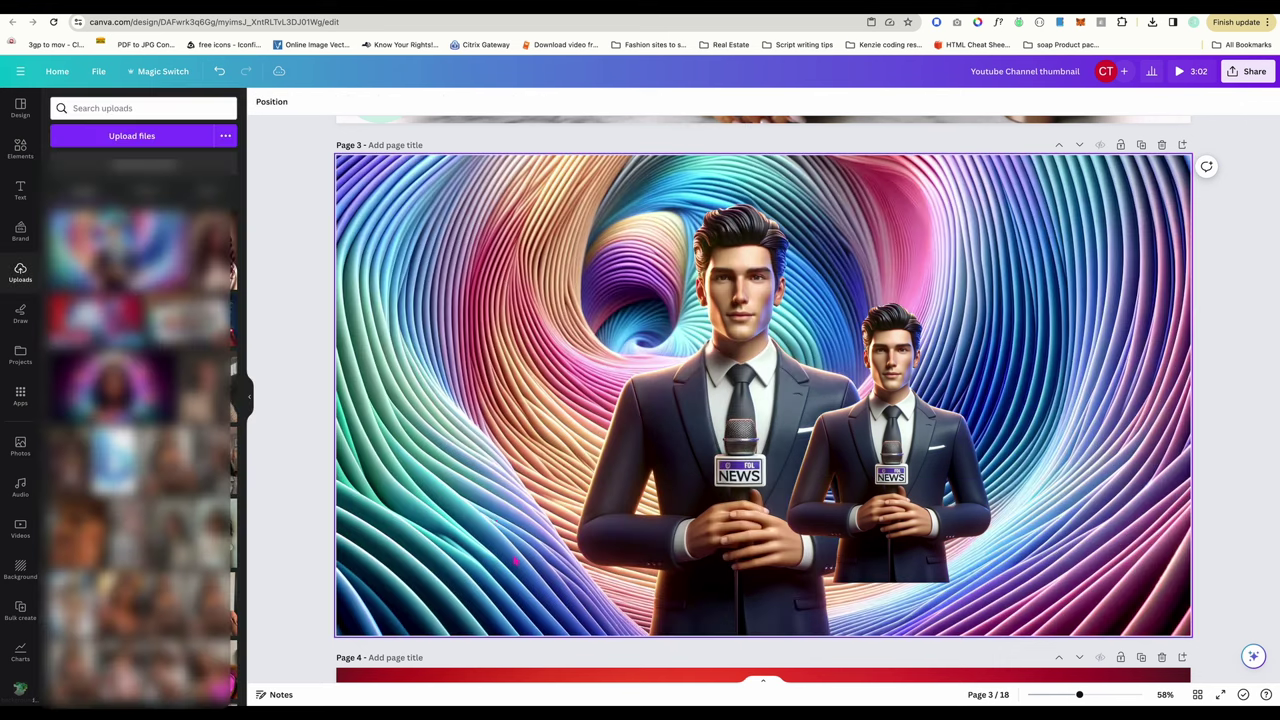
{"action": "left_click", "coordinate": [660, 448]}
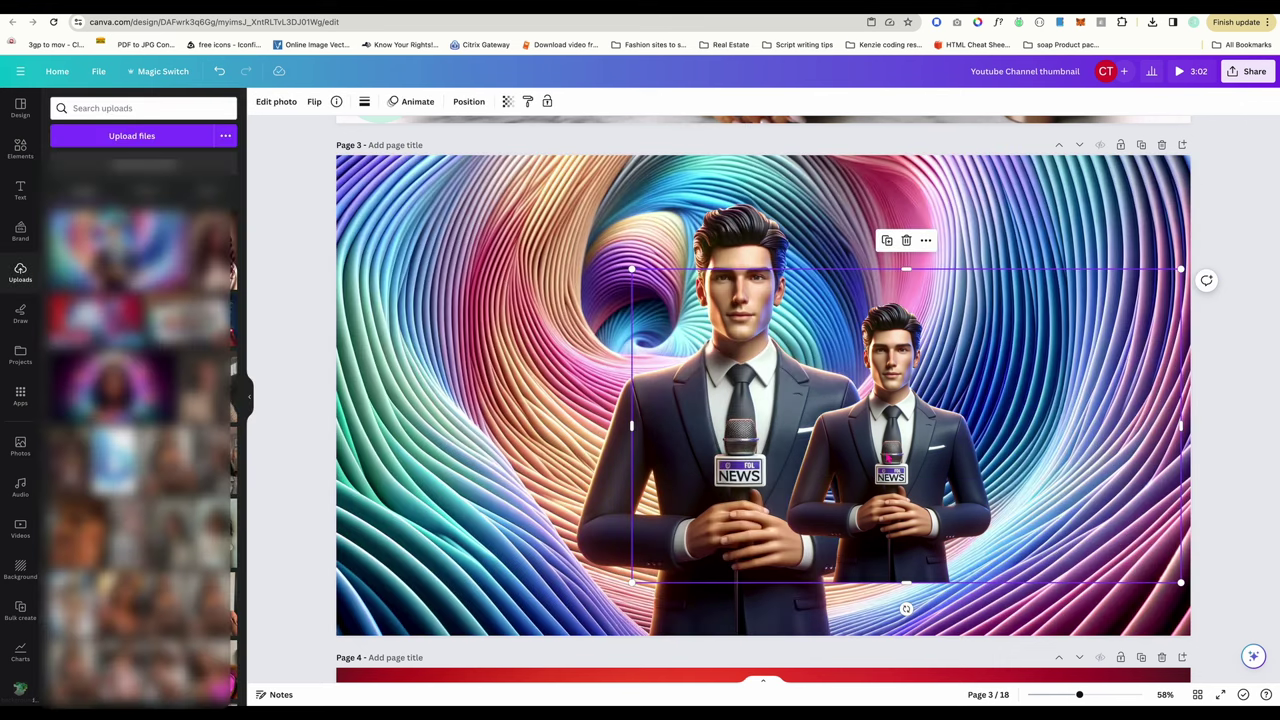
{"action": "left_click_drag", "start_coordinate": [888, 458], "coordinate": [694, 450]}
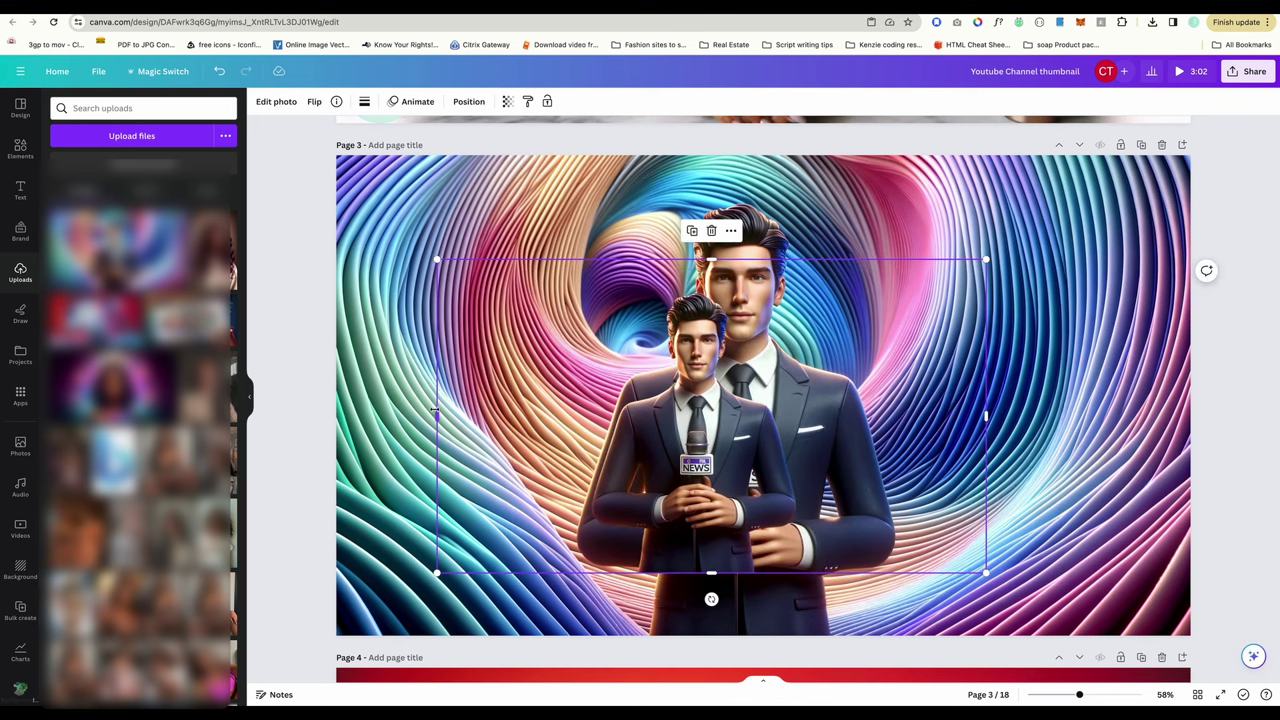
{"action": "left_click_drag", "start_coordinate": [435, 410], "coordinate": [592, 418]}
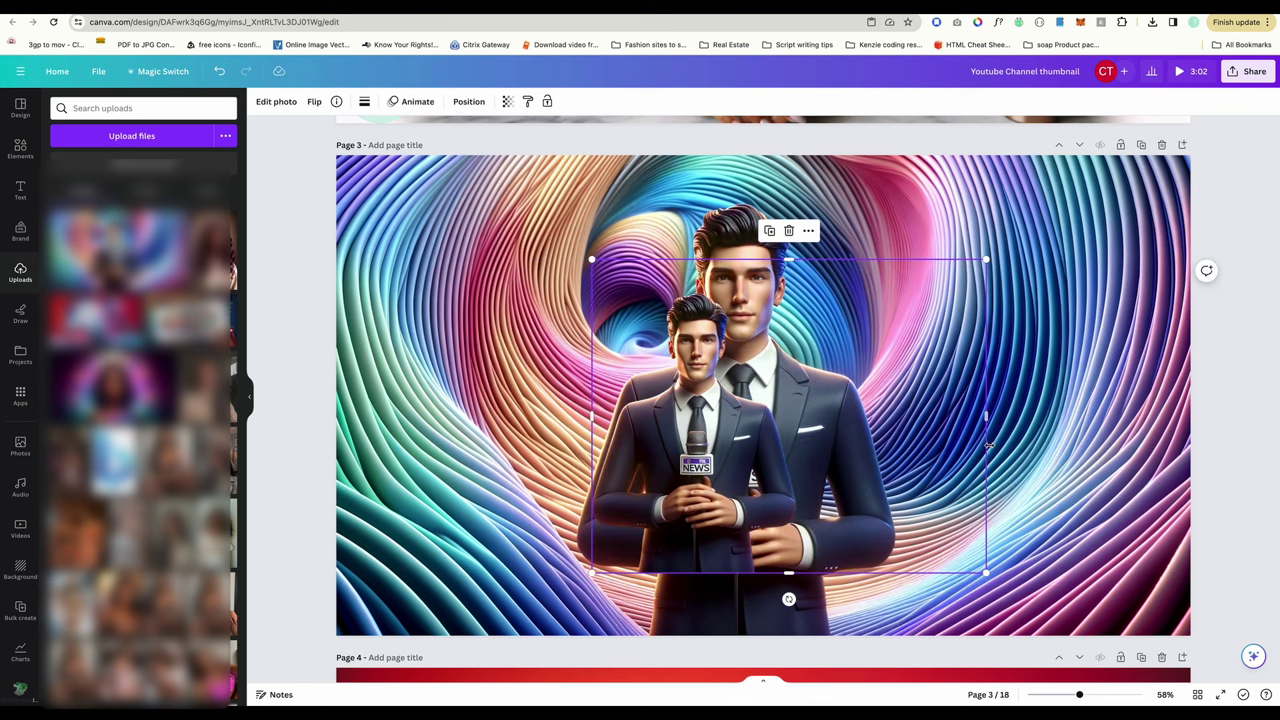
{"action": "left_click_drag", "start_coordinate": [988, 445], "coordinate": [931, 417]}
Add a large 'AI NEWS' title behind the reporter and give it a Shadow effect.
{"action": "key", "text": "t"}
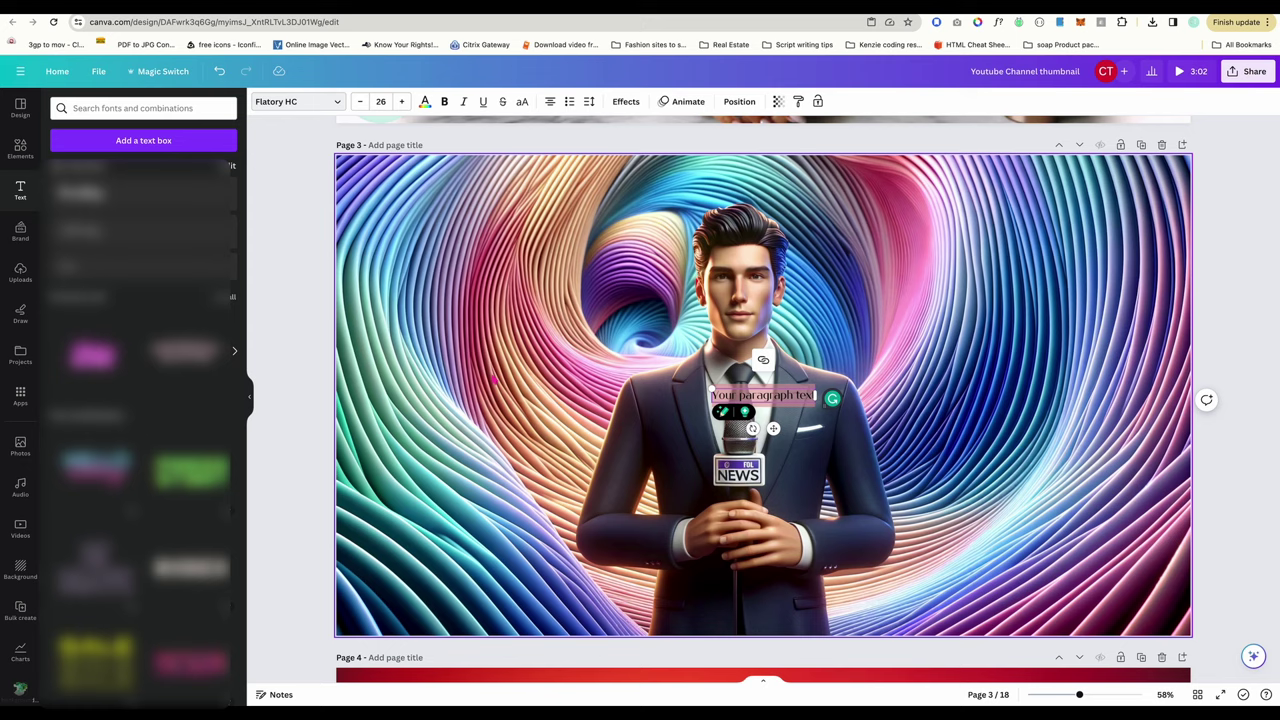
{"action": "left_click", "coordinate": [380, 101]}
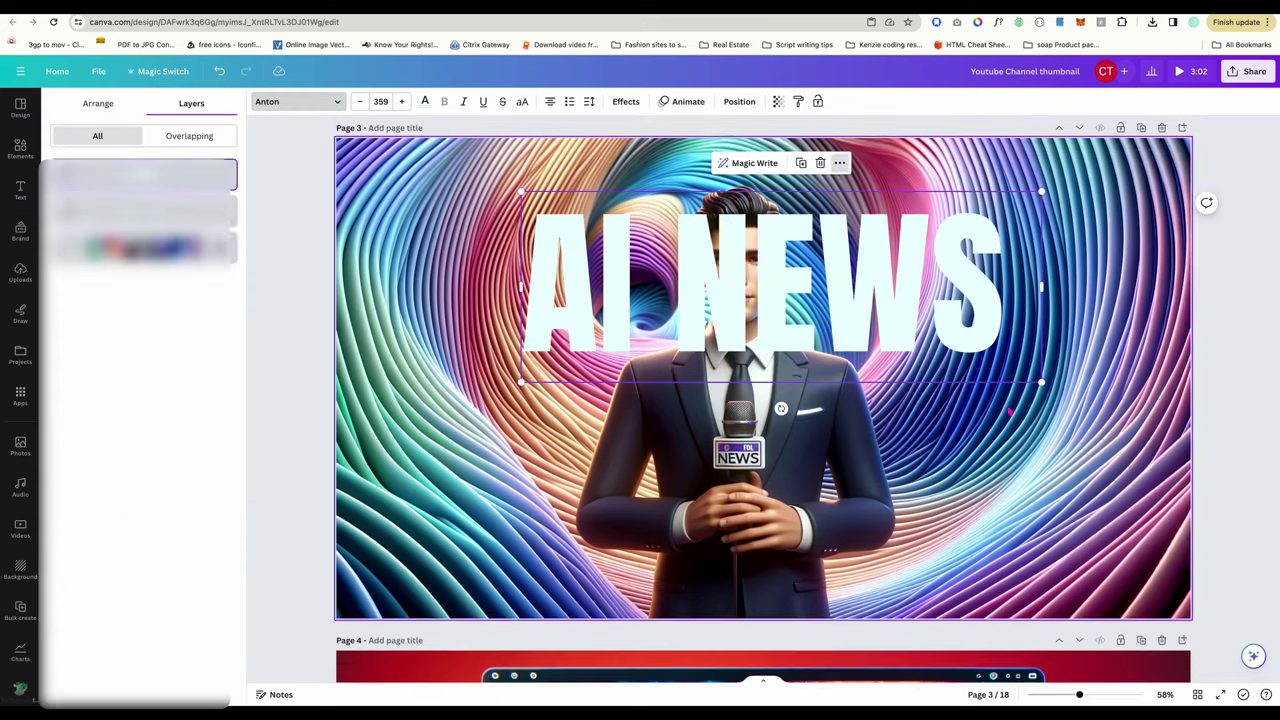
{"action": "left_click_drag", "start_coordinate": [1010, 410], "coordinate": [989, 322]}
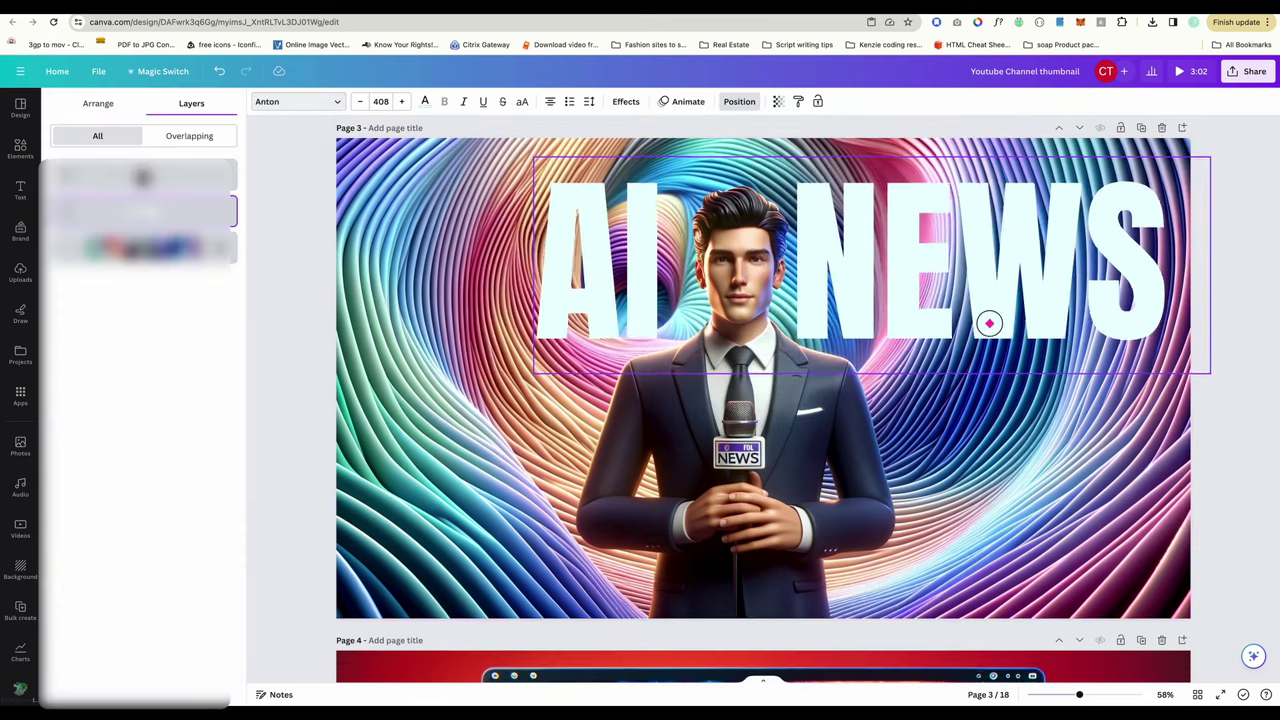
{"action": "left_click", "coordinate": [626, 101]}
{"action": "left_click", "coordinate": [143, 175]}
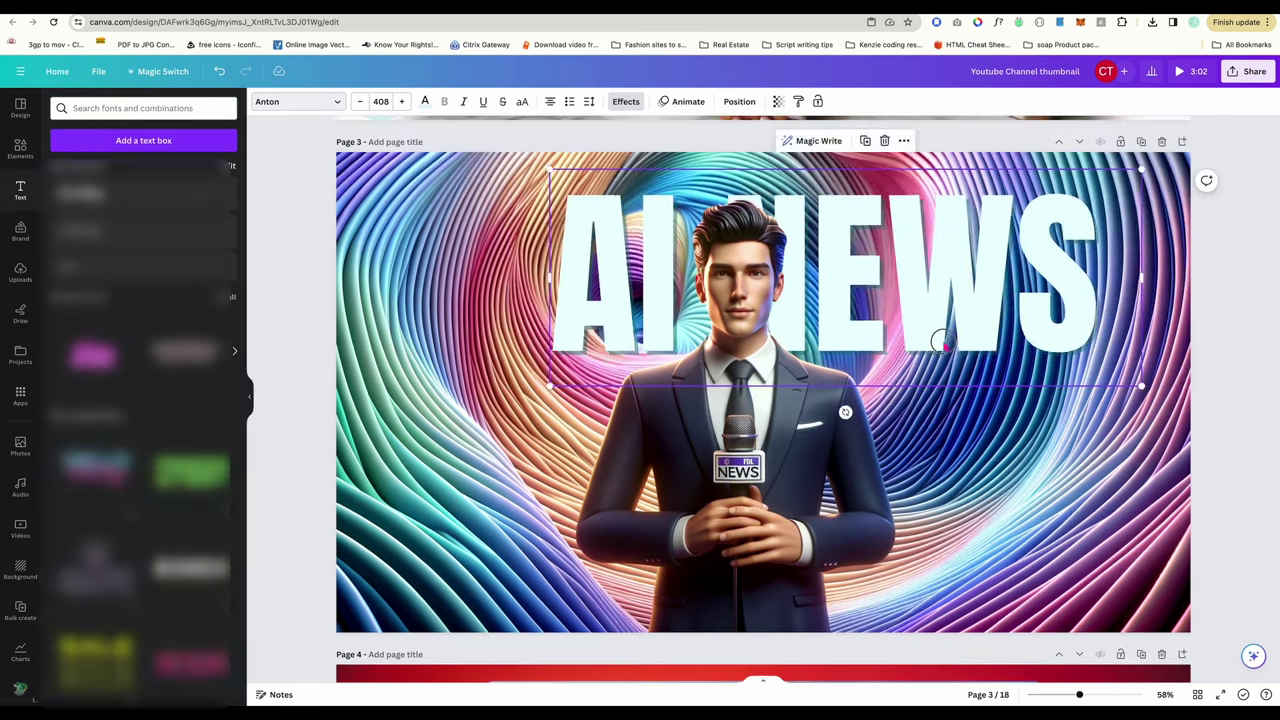
{"action": "left_click", "coordinate": [1010, 508]}
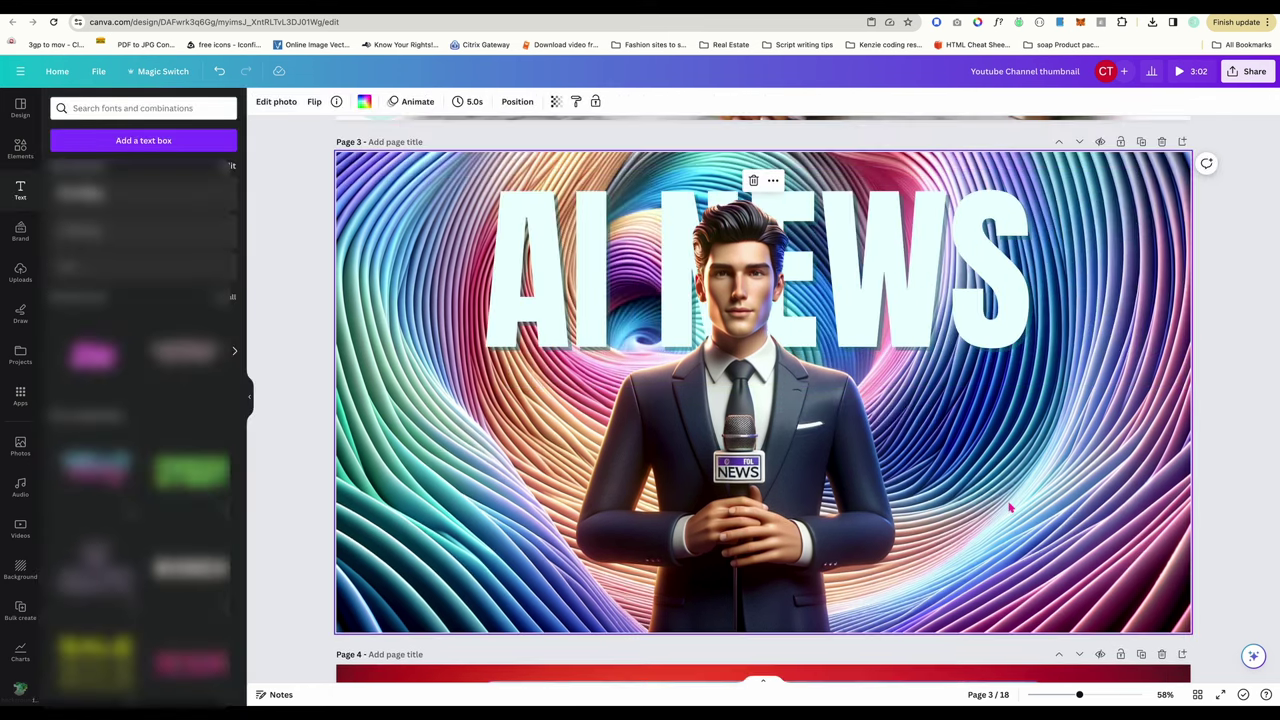